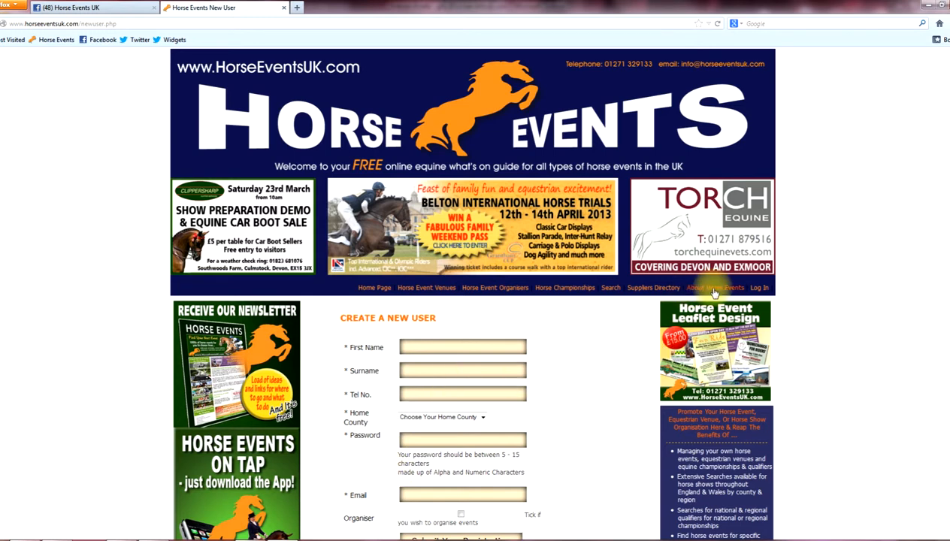
Log in with the saved supplier email and autofilled password to reach the control panel.
left_click(760, 288)
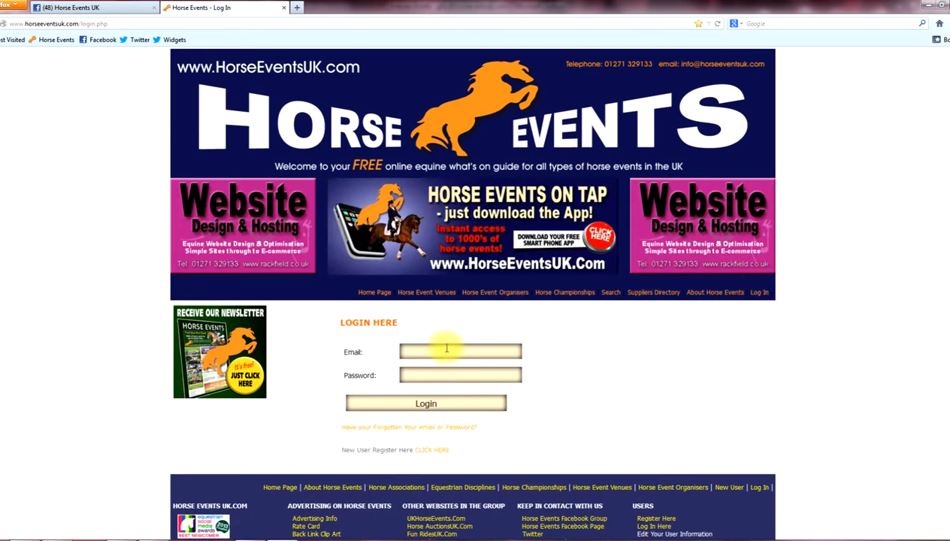
left_click(446, 348)
left_click(442, 374)
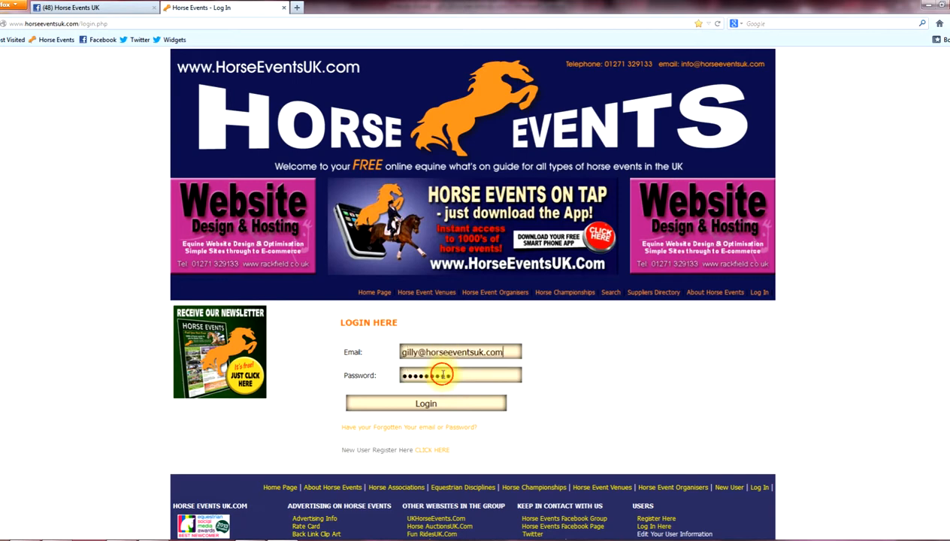
left_click(434, 408)
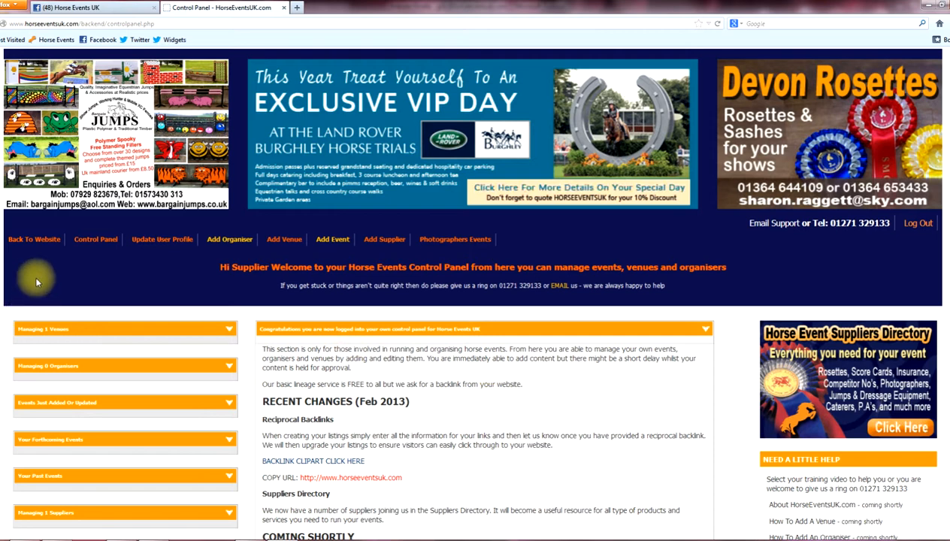
left_click(50, 243)
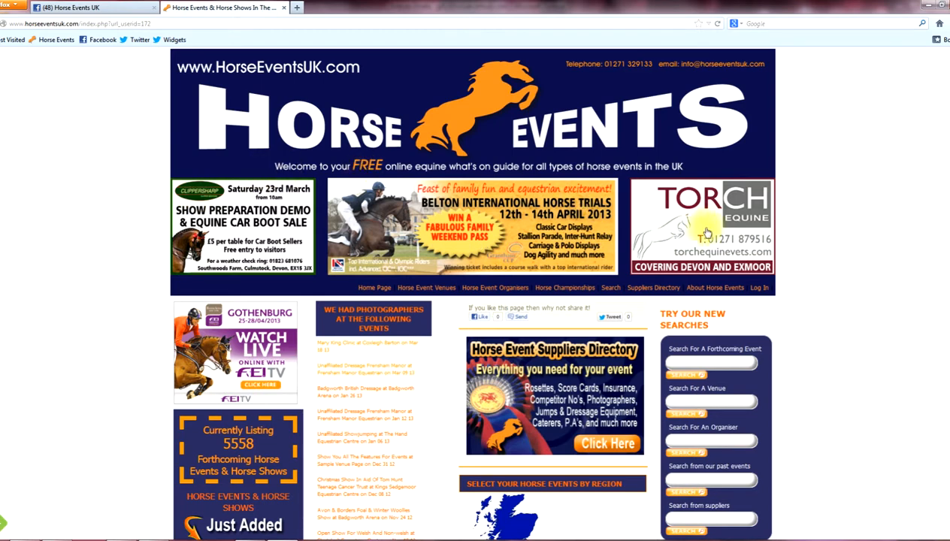
left_click(756, 290)
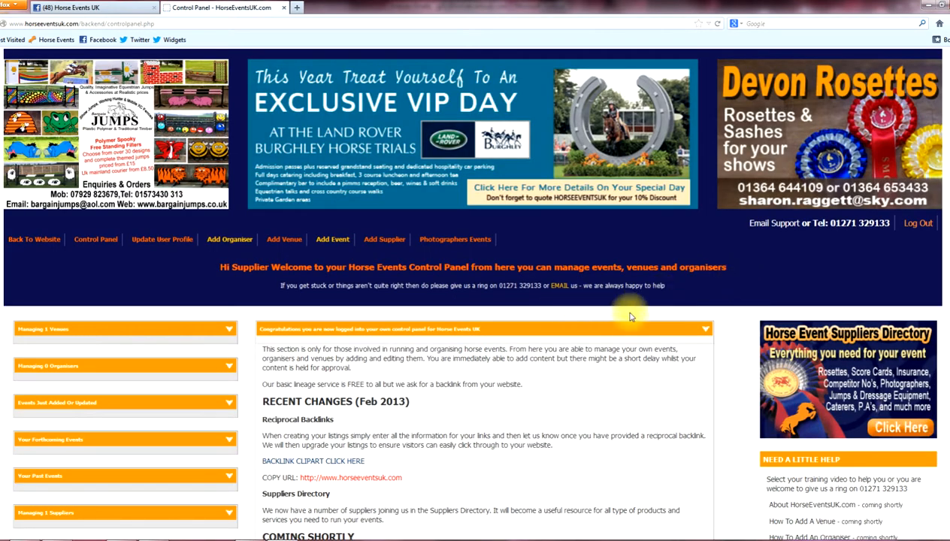
left_click(91, 243)
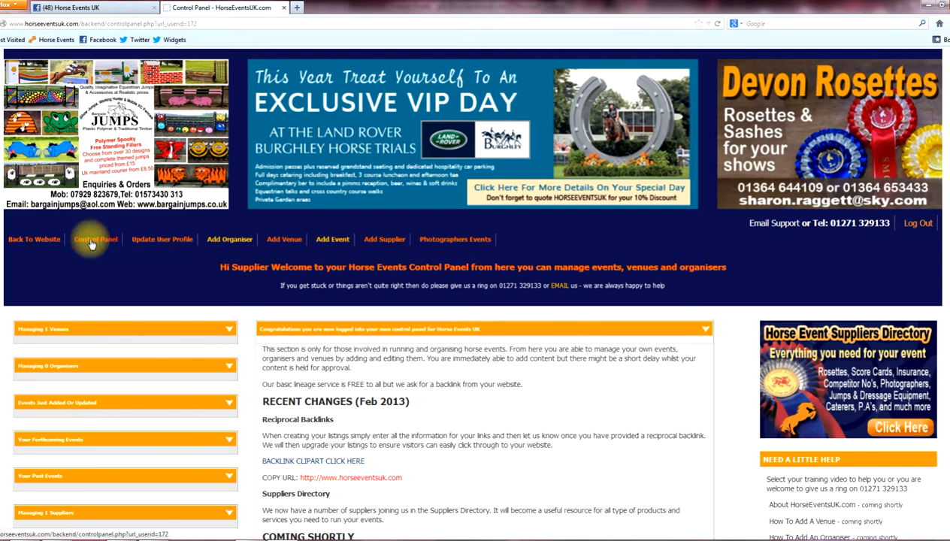
left_click(154, 243)
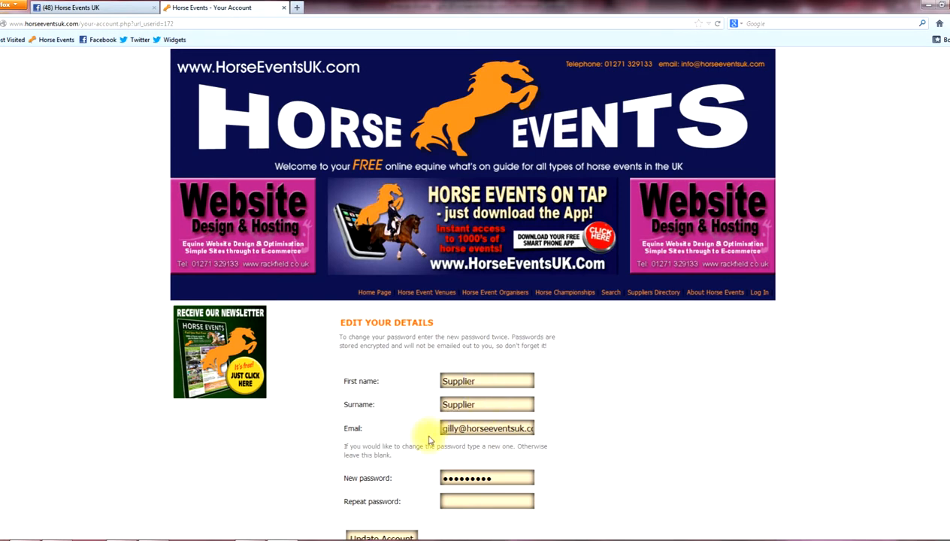
scroll(430, 440, "down", 2)
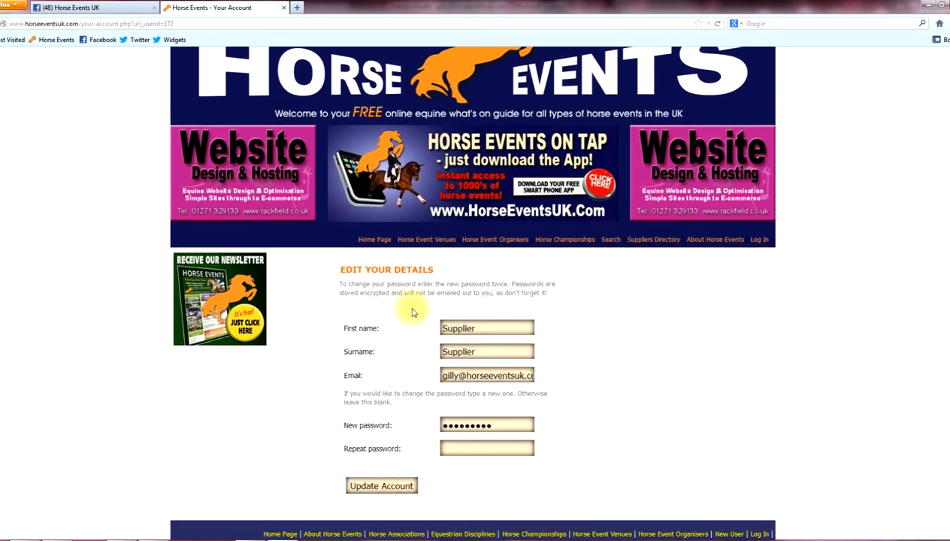
left_click(757, 245)
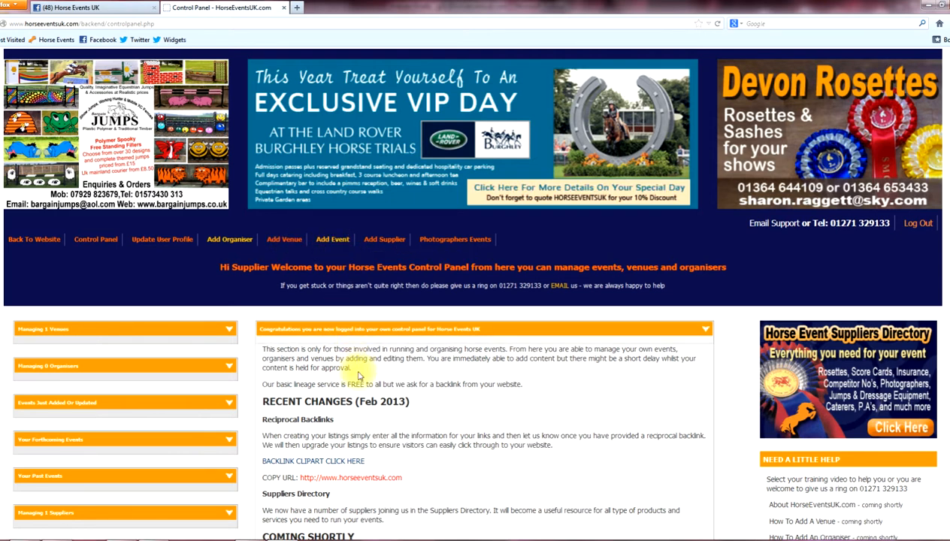
scroll(359, 375, "down", 1)
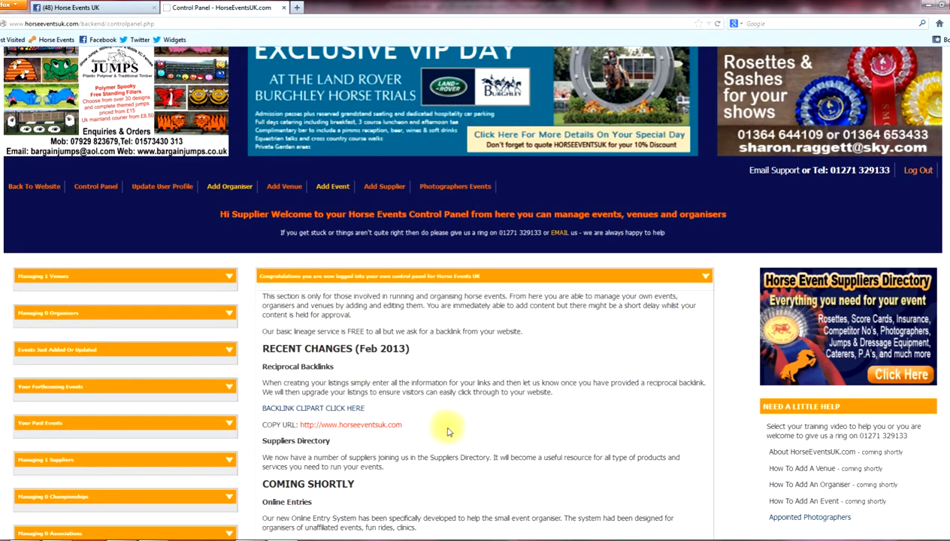
scroll(452, 434, "down", 1)
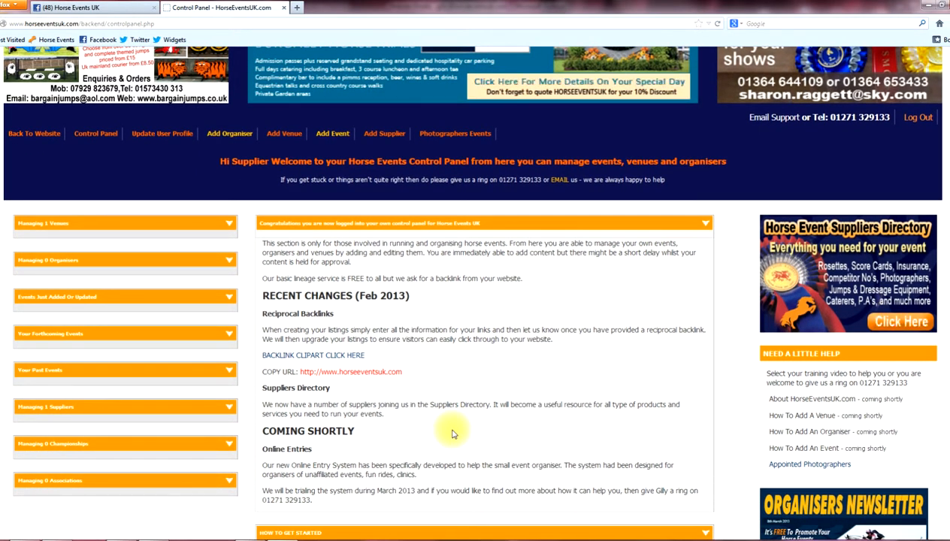
scroll(452, 433, "down", 2)
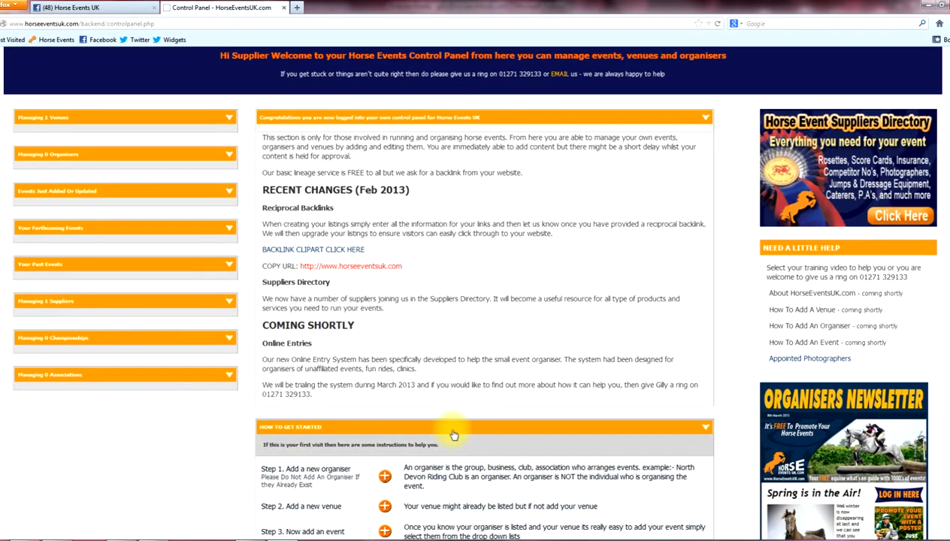
scroll(453, 434, "down", 2)
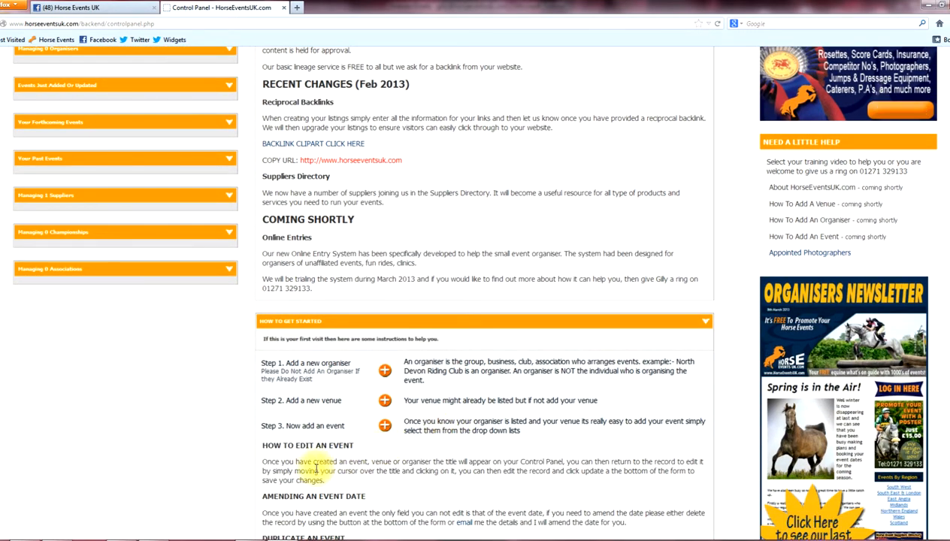
scroll(314, 466, "down", 1)
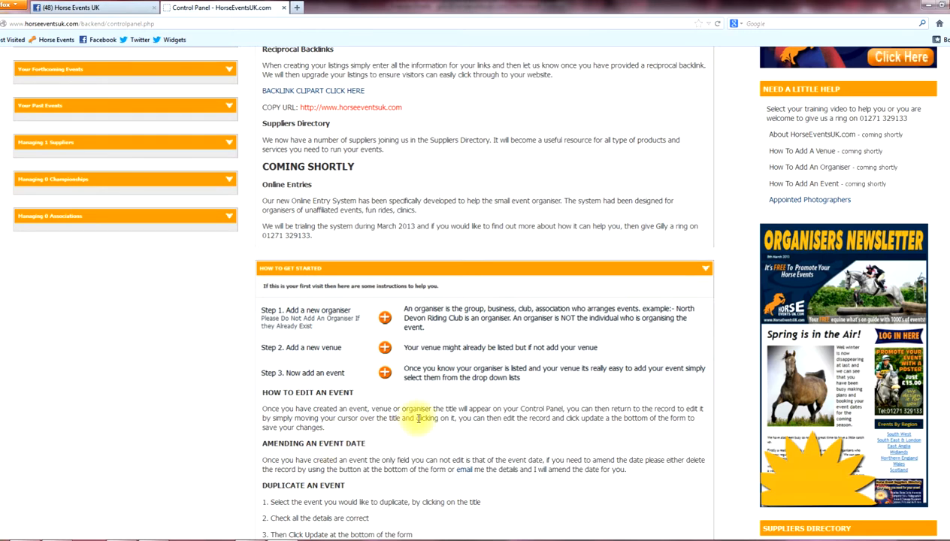
scroll(419, 419, "down", 2)
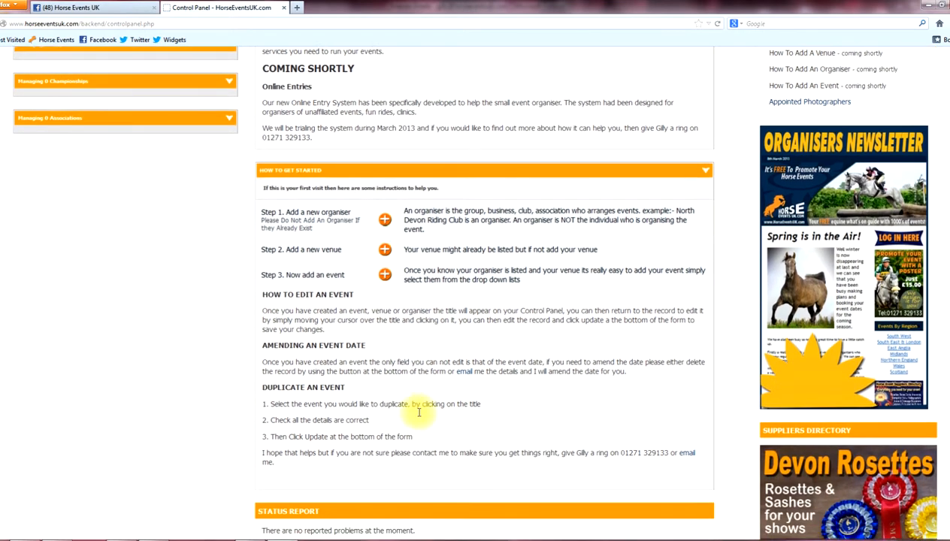
scroll(419, 413, "down", 2)
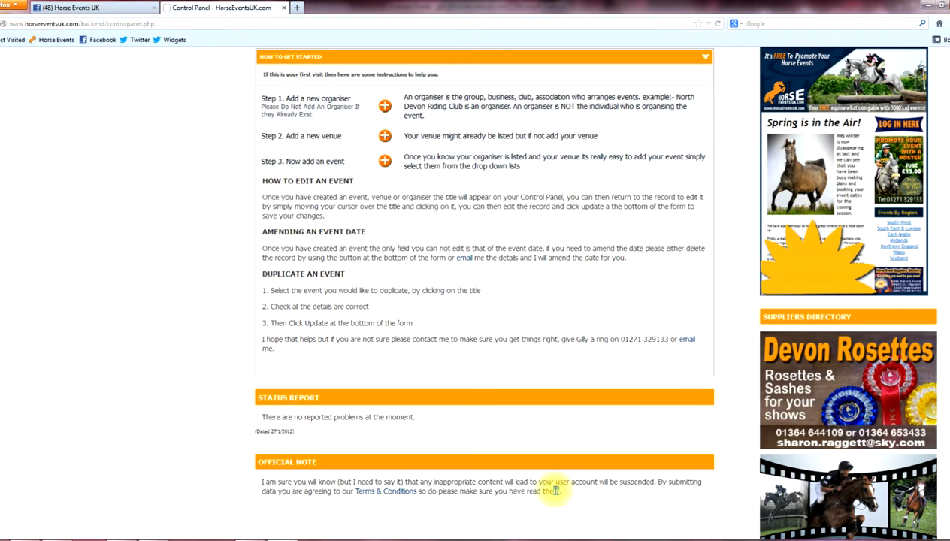
scroll(555, 491, "up", 5)
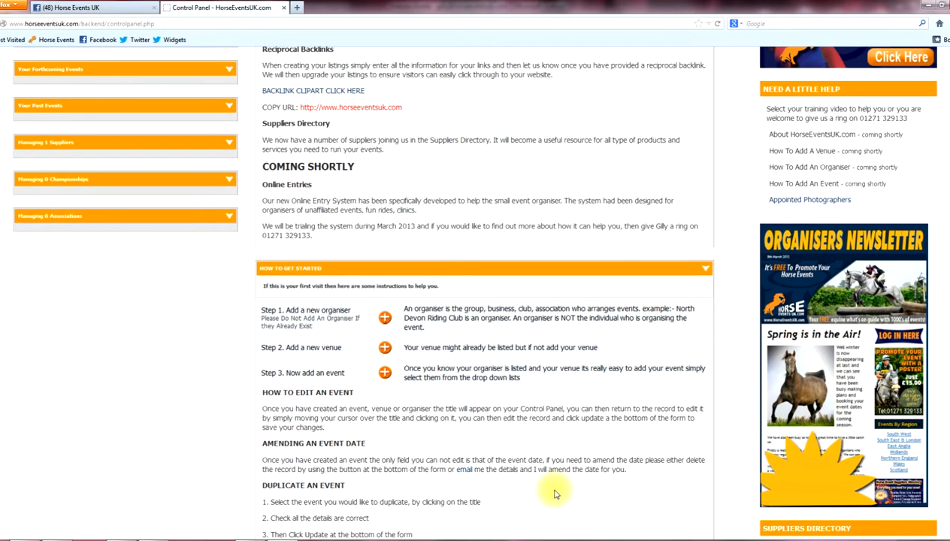
scroll(553, 491, "up", 5)
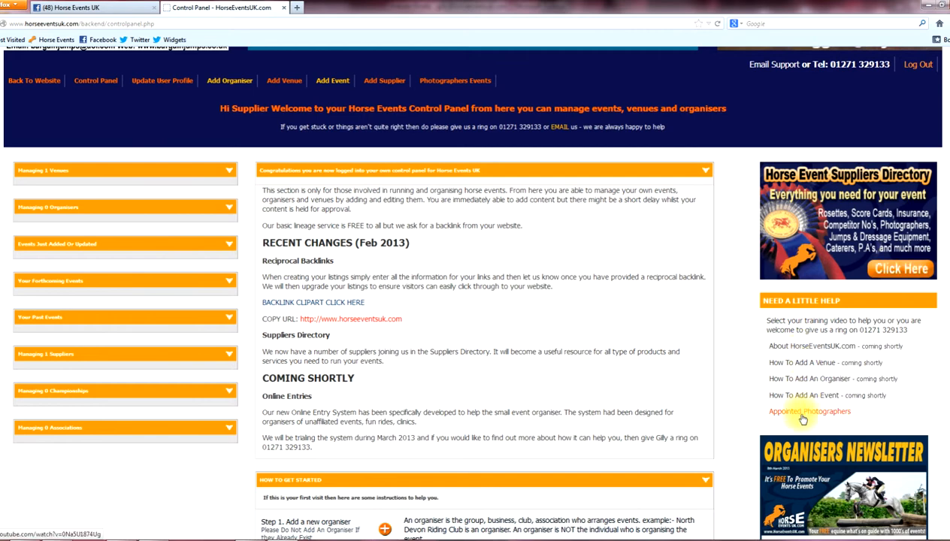
scroll(768, 438, "down", 1)
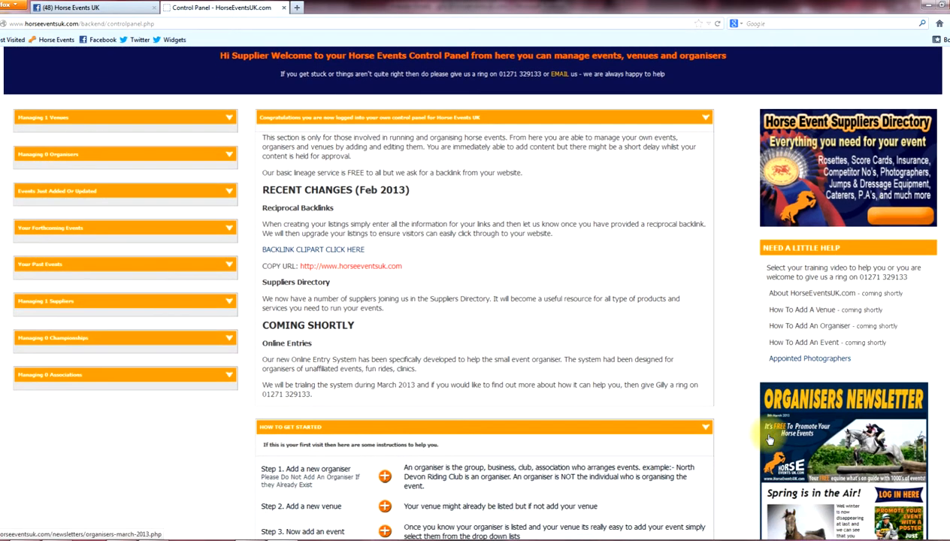
scroll(875, 449, "down", 3)
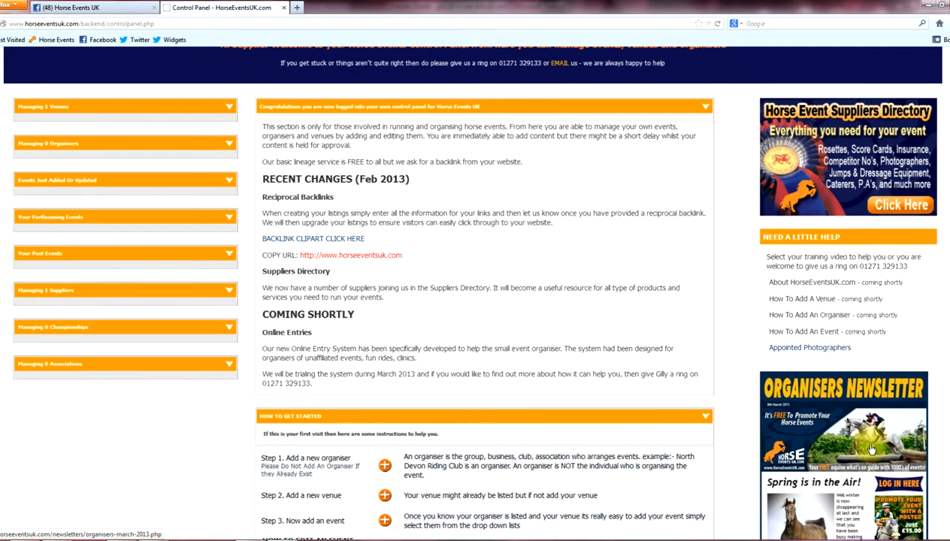
left_click(848, 353)
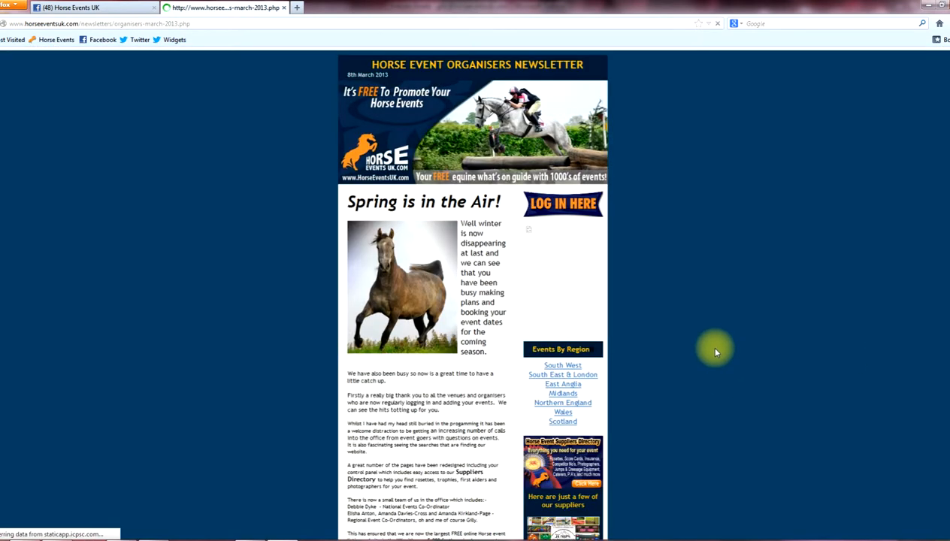
scroll(715, 349, "down", 3)
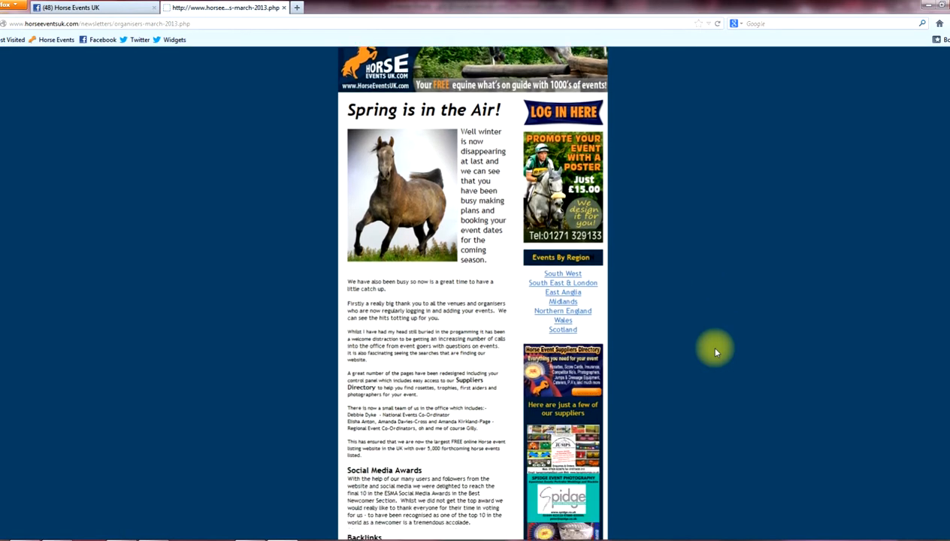
left_click(3, 23)
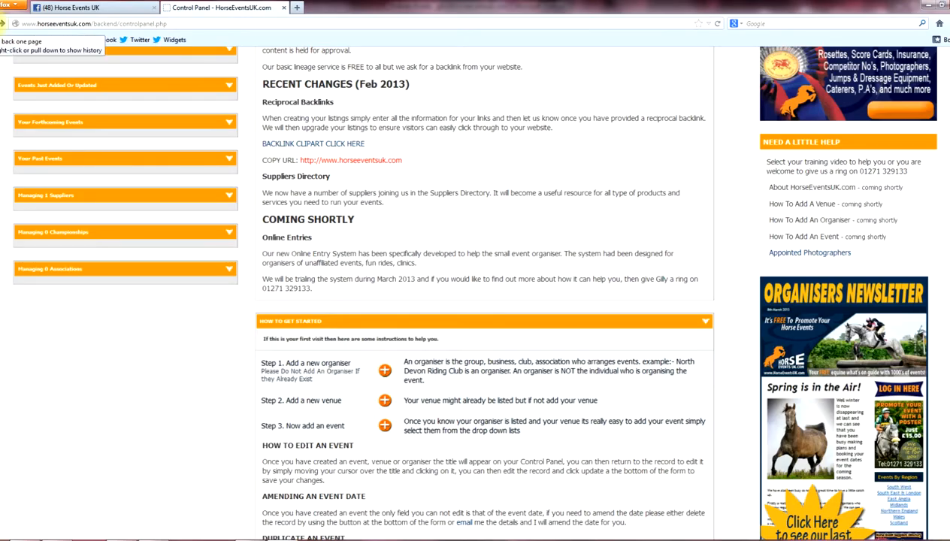
scroll(409, 212, "up", 4)
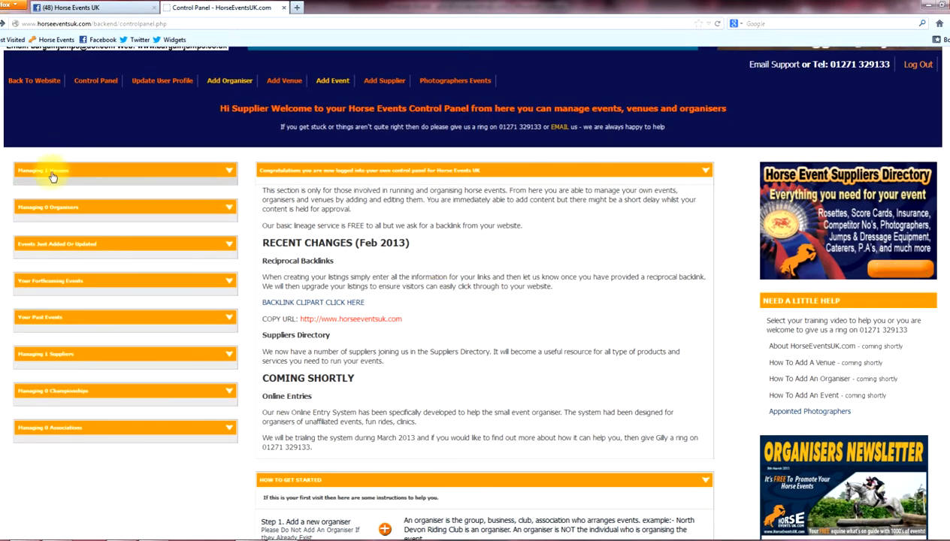
Expand the Managing 1 Venues list, then bring up the blank Add Venue form.
left_click(230, 175)
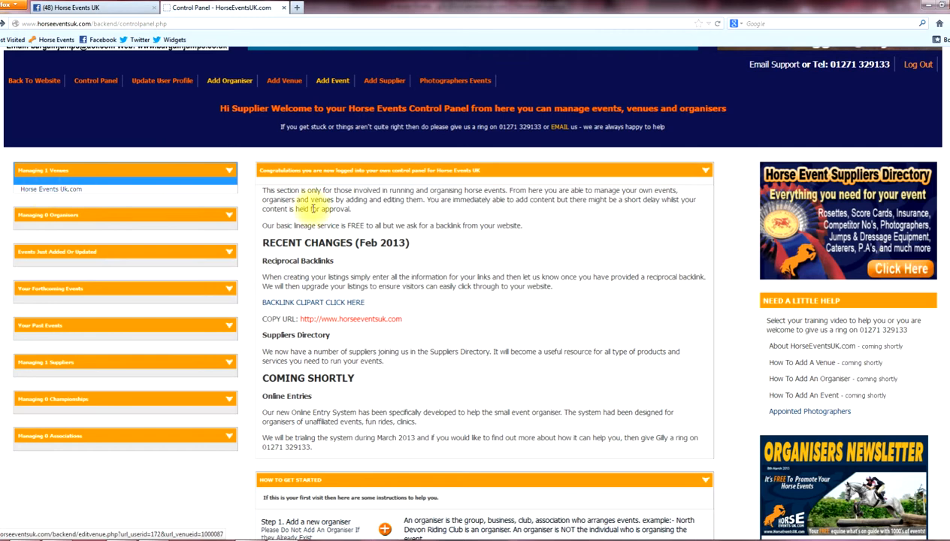
left_click(288, 83)
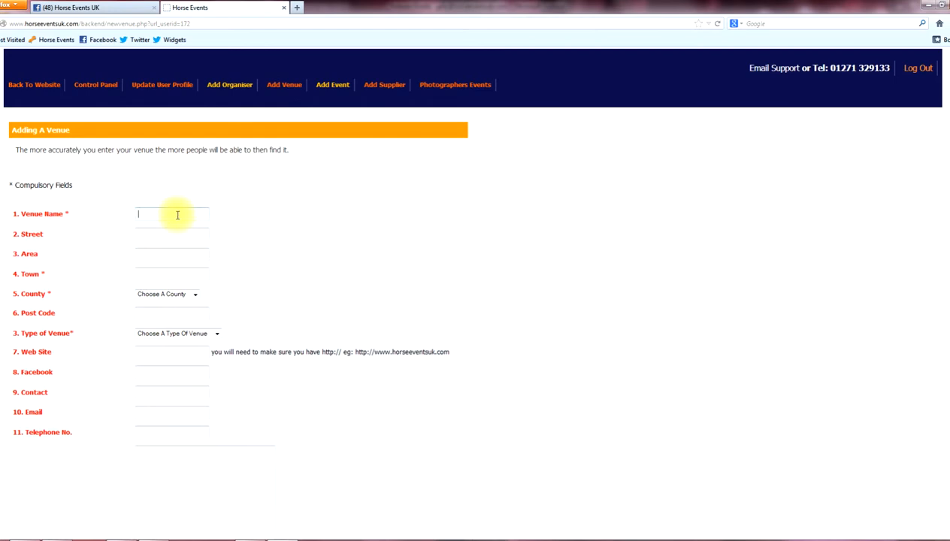
Name the venue 'Test Venue' and pick Boutport Street and Barnstaple from the suggestions.
type("Test Venue")
left_click(171, 234)
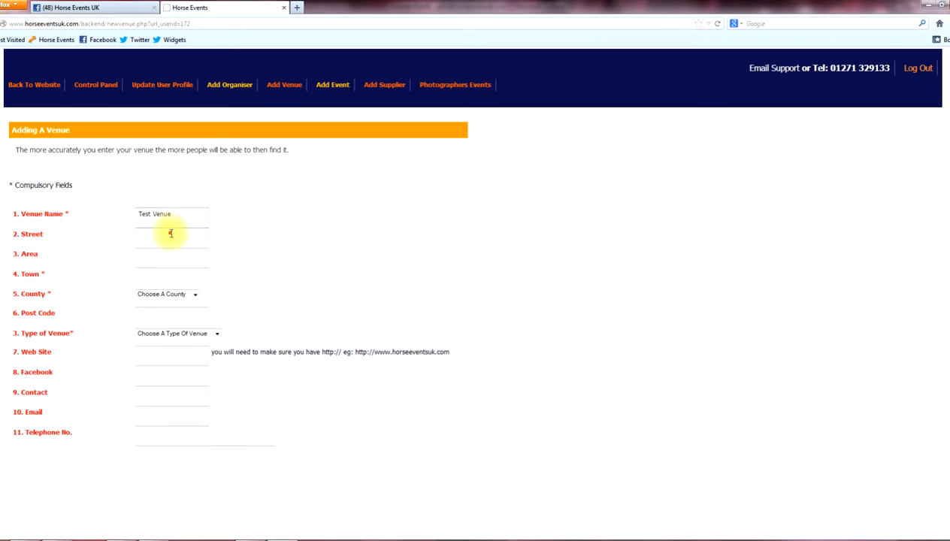
type("Br")
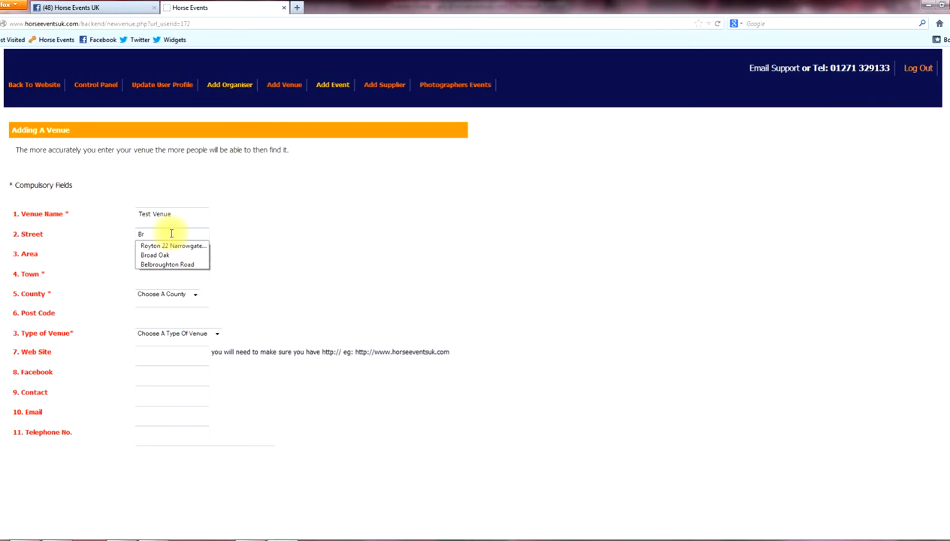
type("ou")
key("BackSpace")
key("BackSpace")
key("BackSpace")
type("ou")
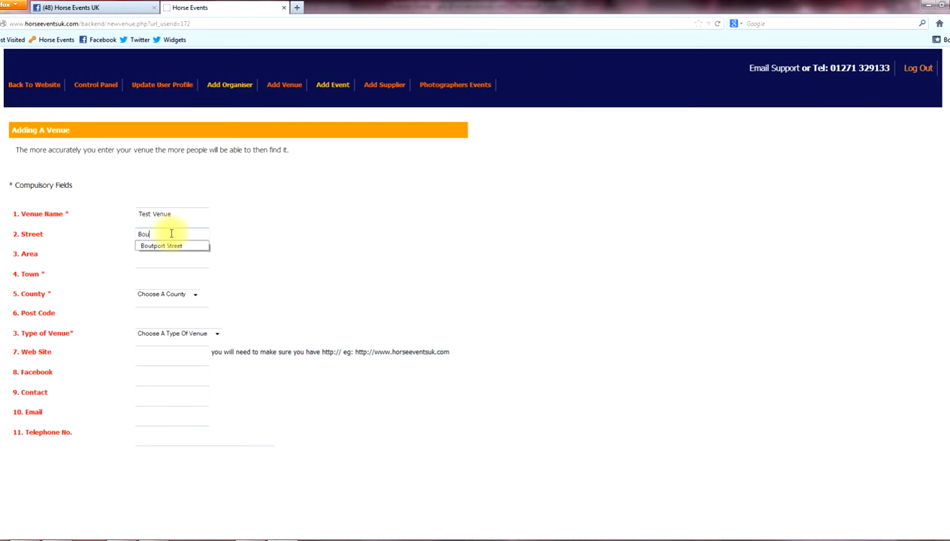
left_click(169, 246)
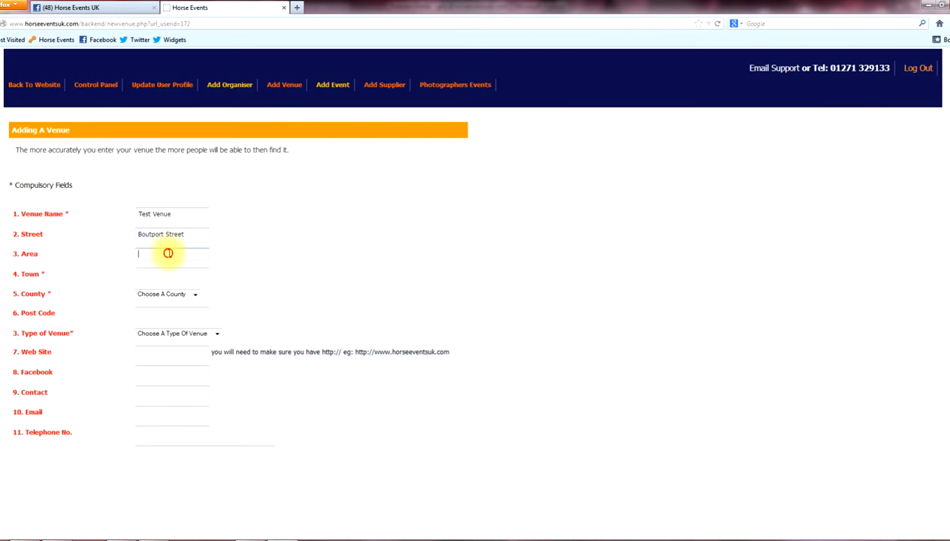
left_click(188, 251)
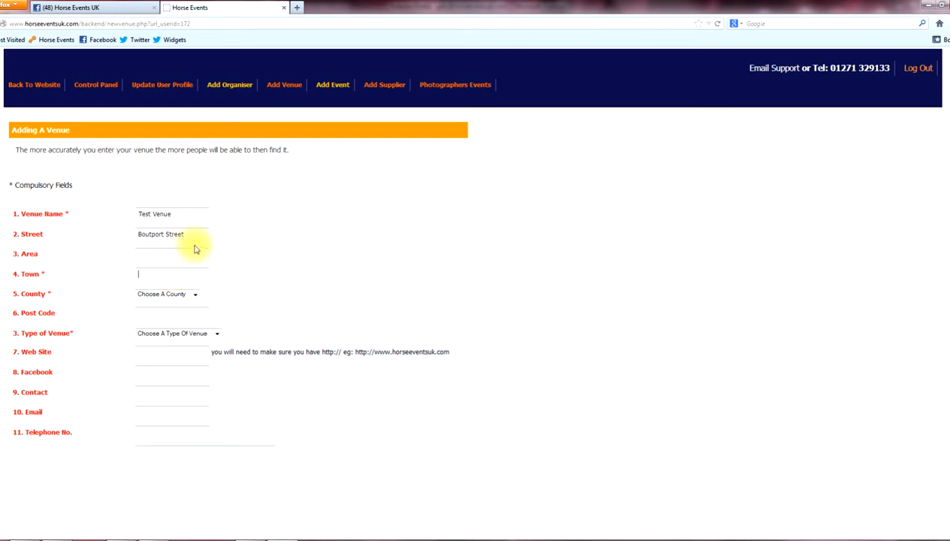
type("bar")
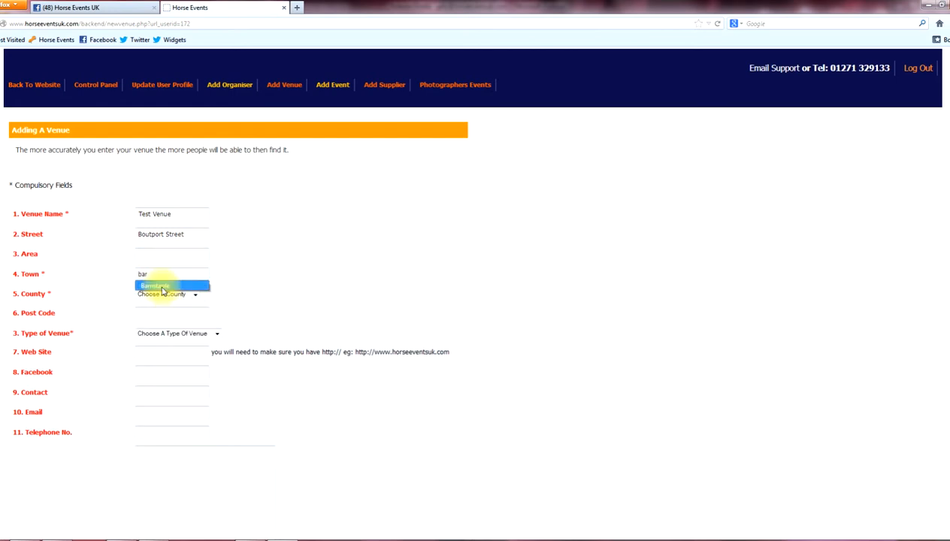
left_click(162, 287)
Set county Devon, postcode ex31 1rw and venue type Equestrian Centre.
left_click(178, 294)
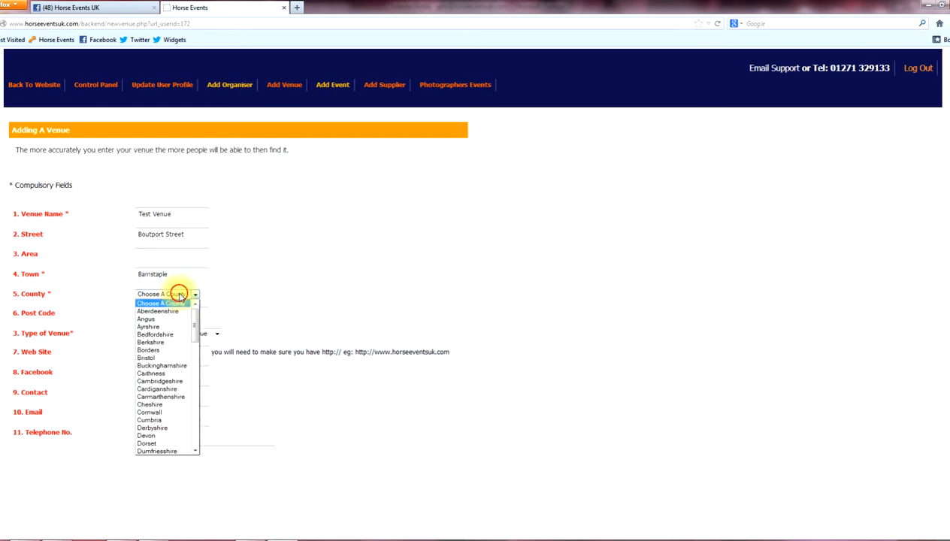
left_click(148, 436)
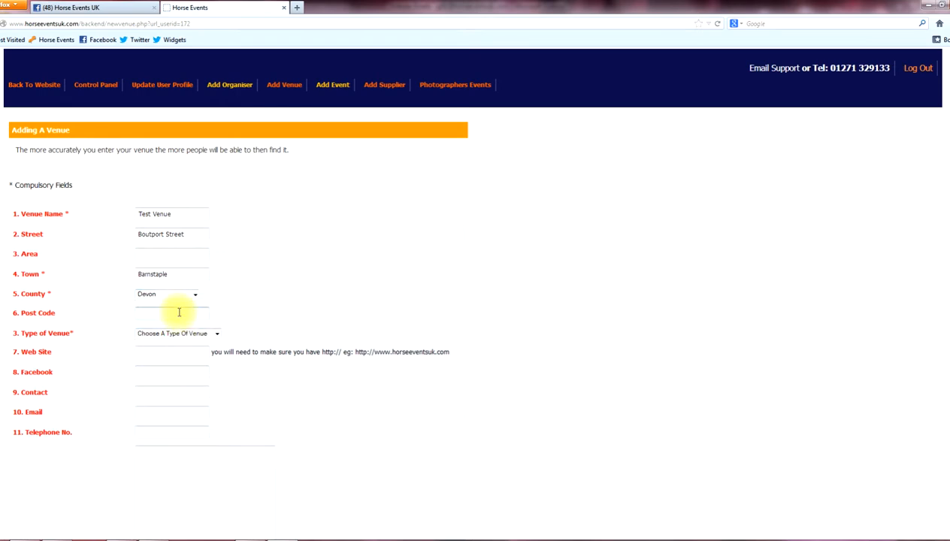
left_click(179, 312)
type("ex31 1")
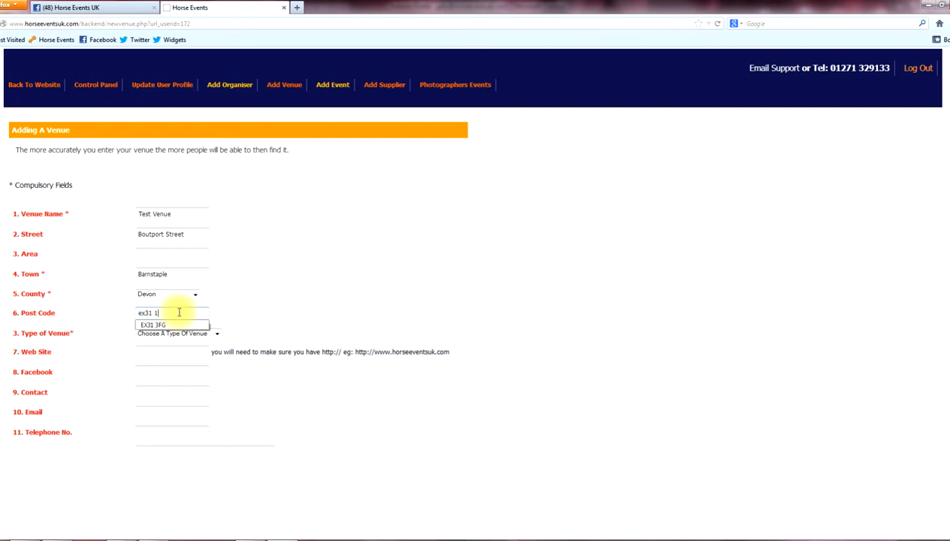
type("rw")
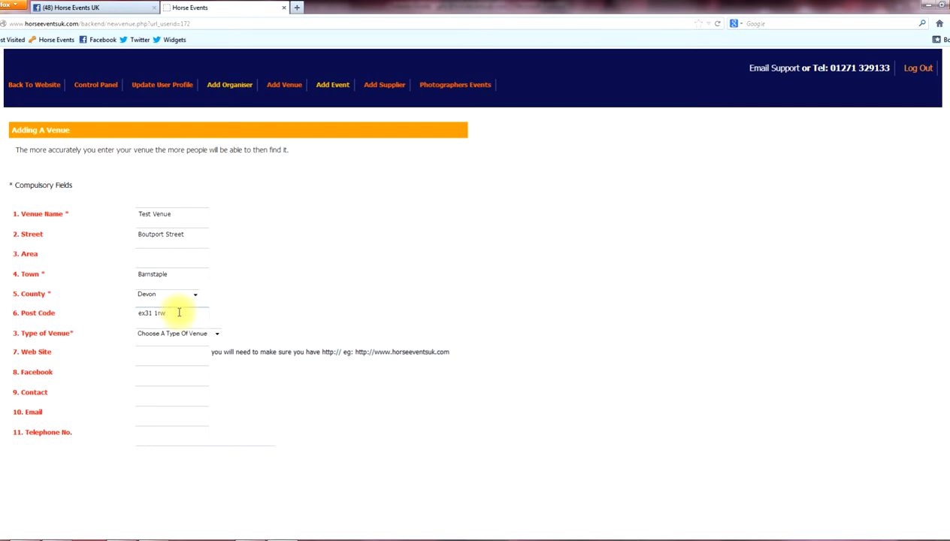
left_click(193, 336)
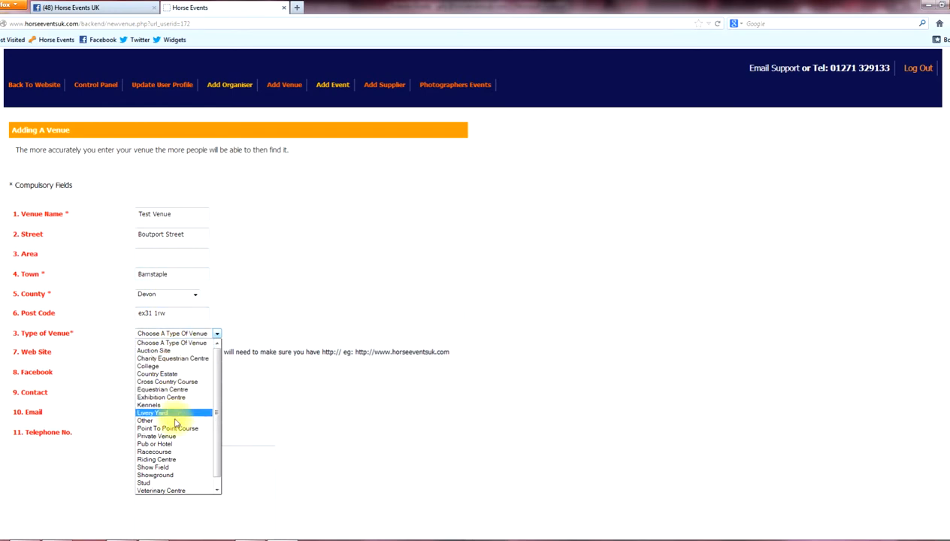
left_click(150, 392)
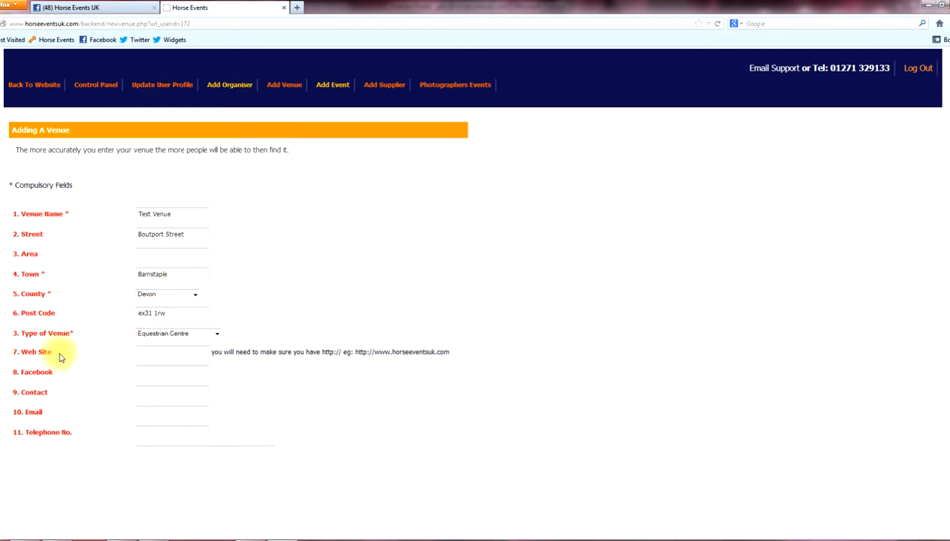
left_click(158, 353)
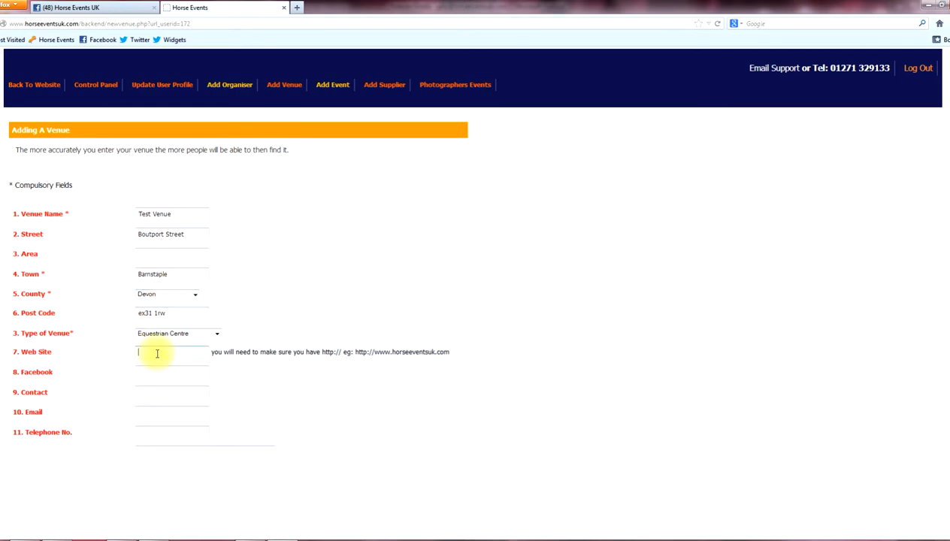
type("h")
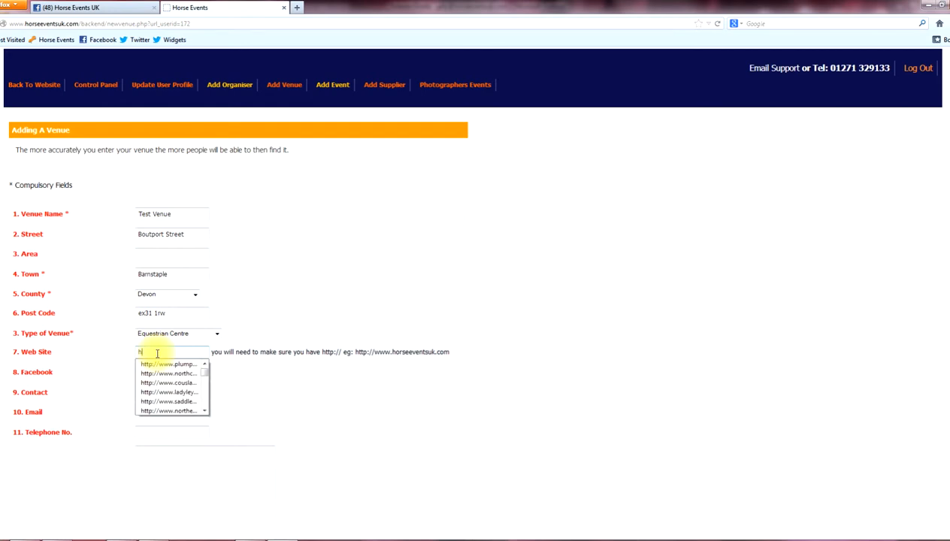
type("ttp://www.horsee")
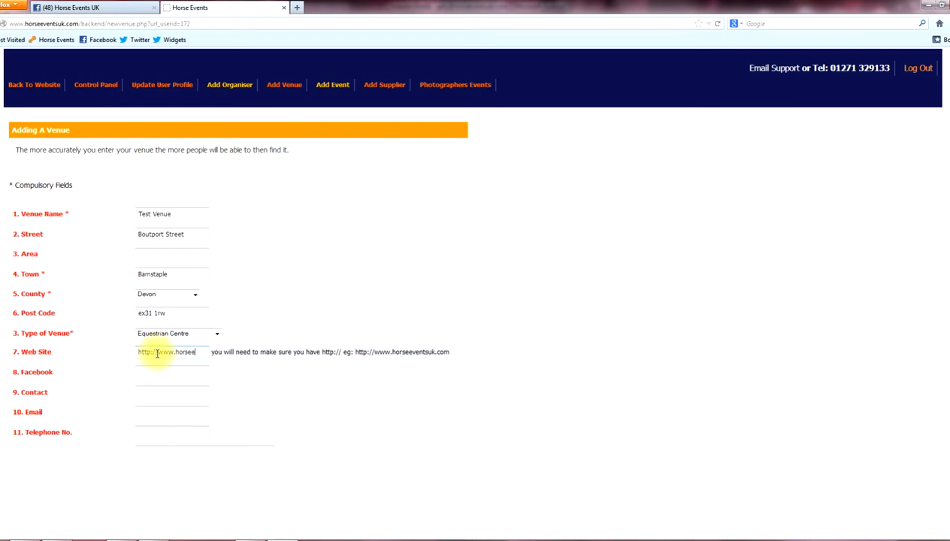
type("ventsuk.com")
left_click(155, 374)
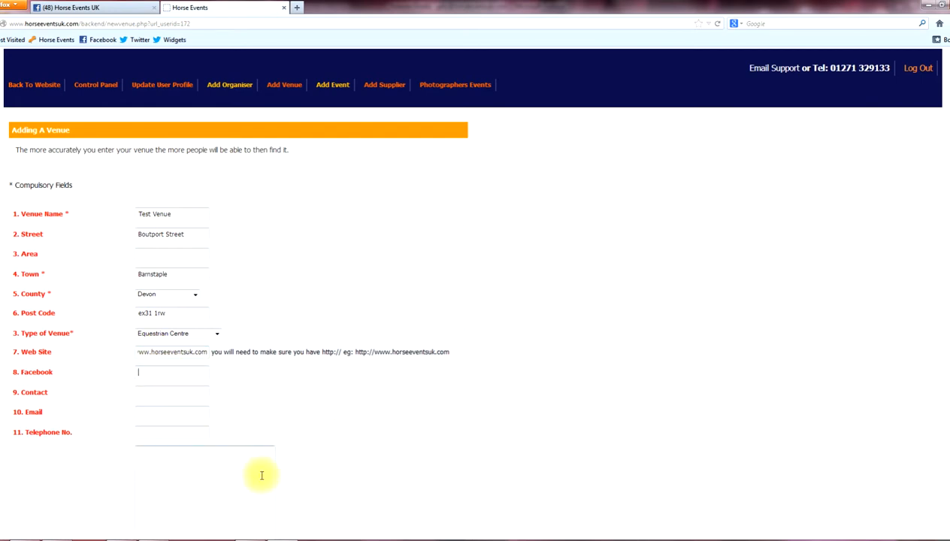
left_click(75, 9)
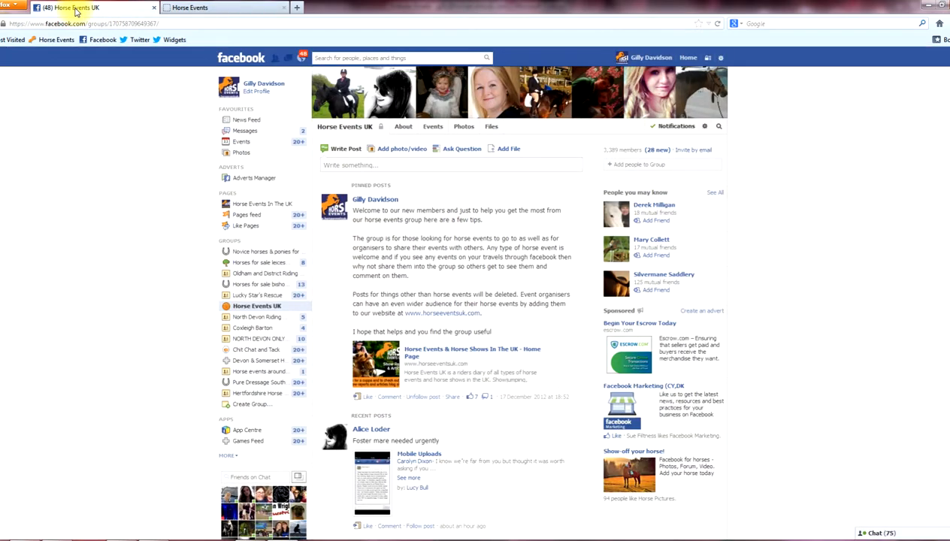
Copy the Horse Events UK Facebook group's URL and return to the venue form.
left_click(142, 23)
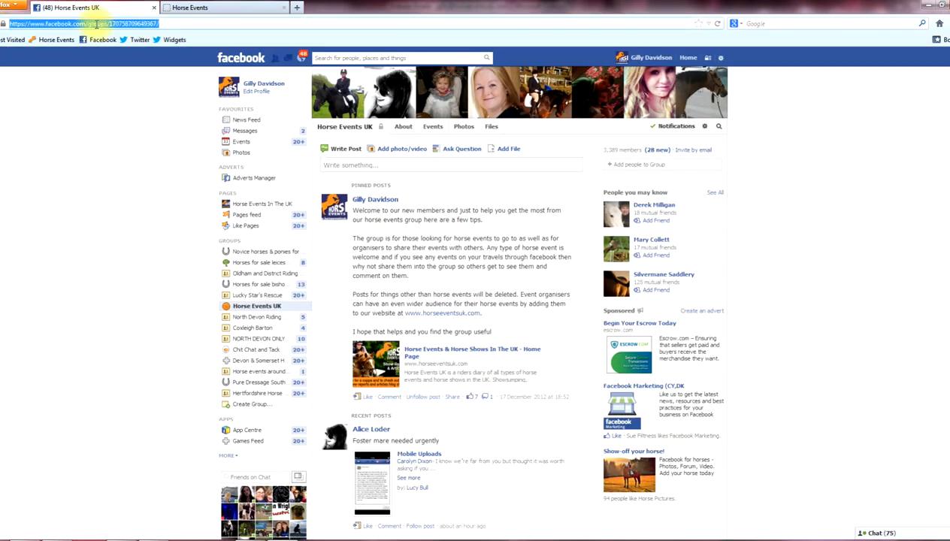
left_click(24, 24)
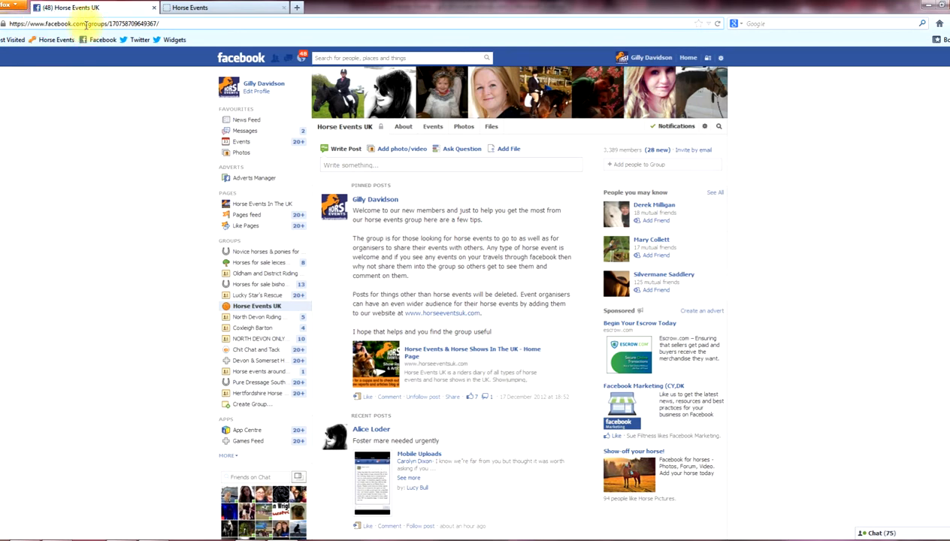
triple_click(85, 24)
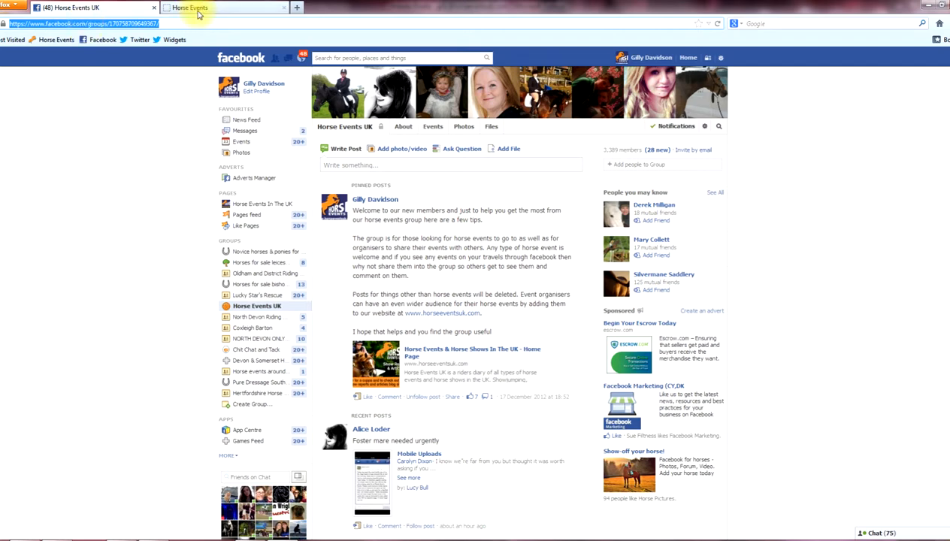
left_click(197, 9)
Paste the Facebook group link and enter the contact's full name.
left_click(85, 372)
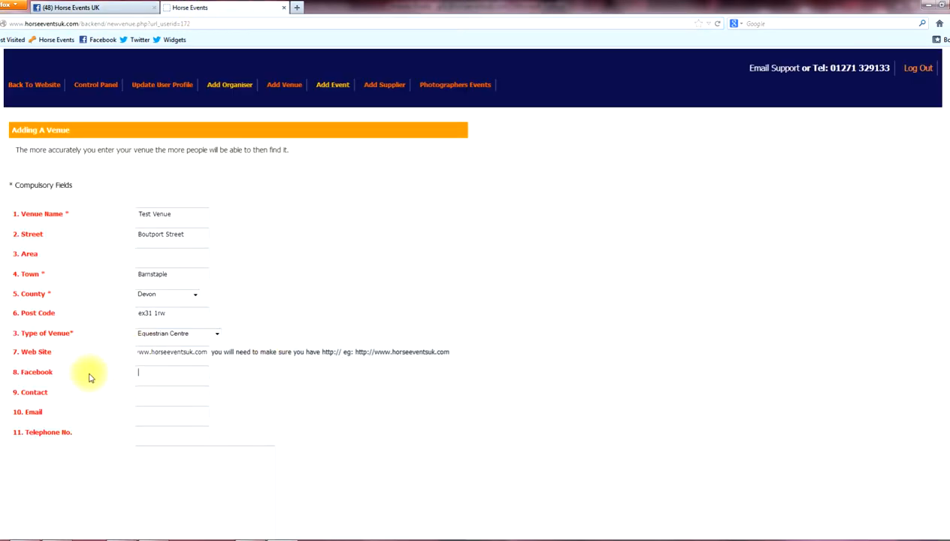
left_click(158, 374)
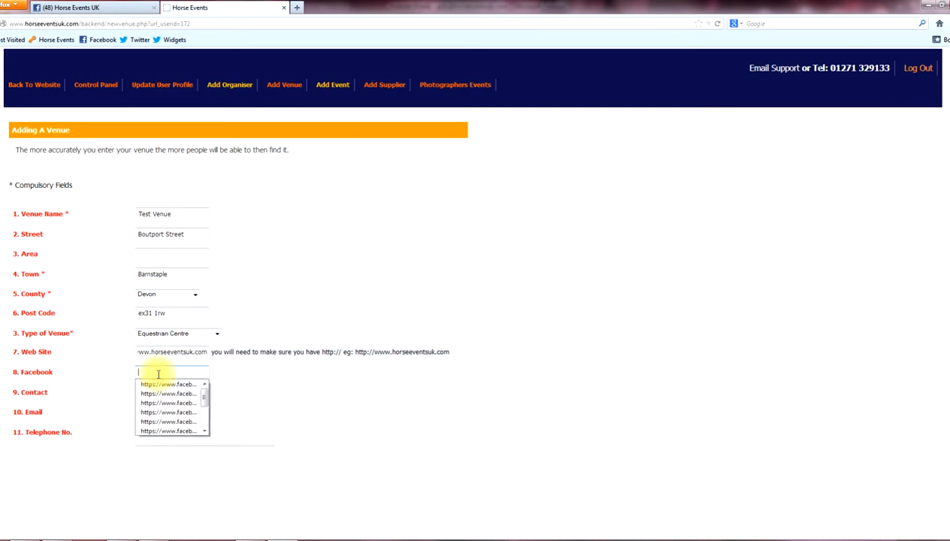
key("ctrl+v")
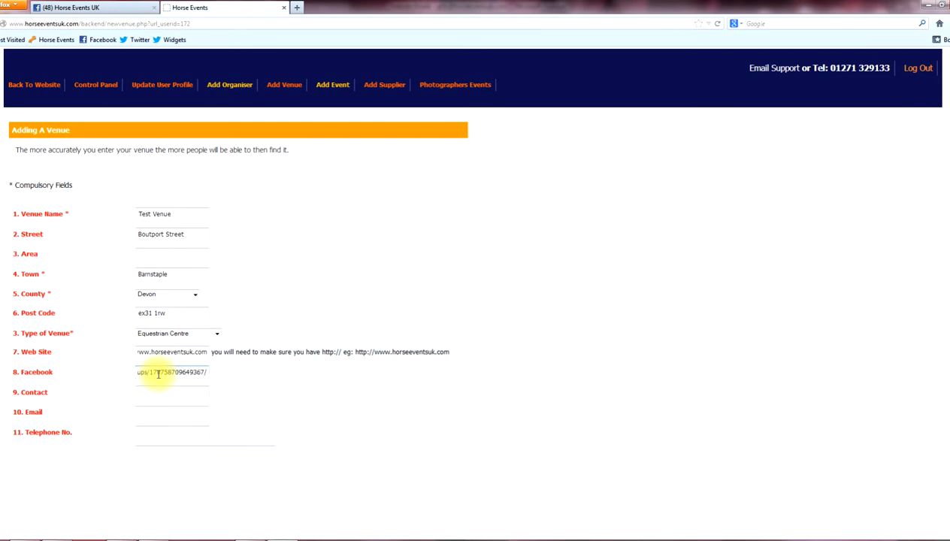
left_click(178, 395)
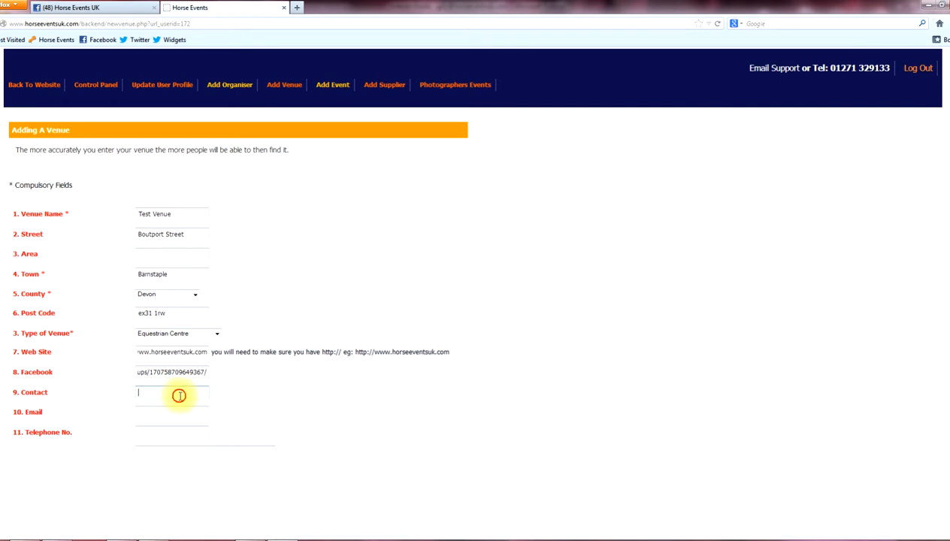
Fill in the contact's e-mail address and telephone number.
key("Tab")
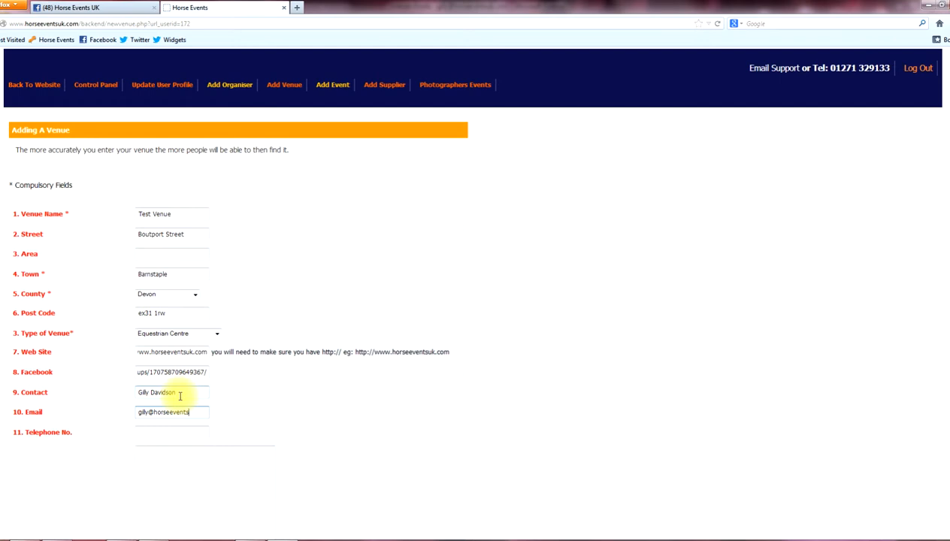
left_click(179, 438)
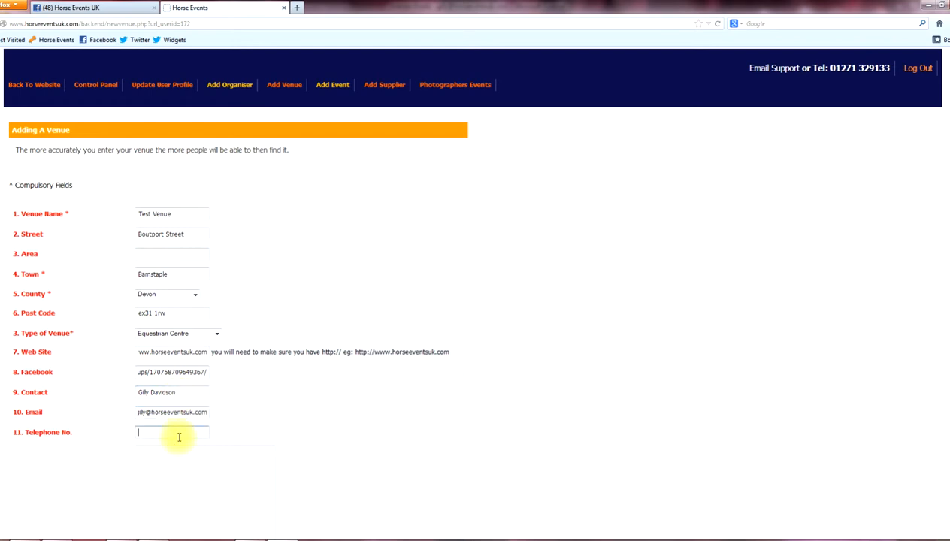
scroll(180, 469, "down", 3)
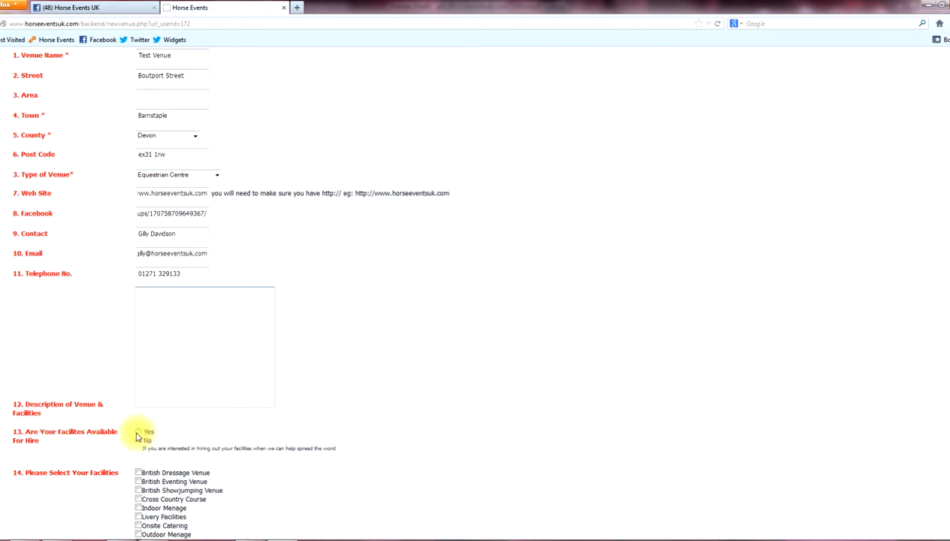
Mark facilities for hire and tick Cross Country Course, Onsite Catering, Outdoor Menage, Livery Facilities.
left_click(139, 432)
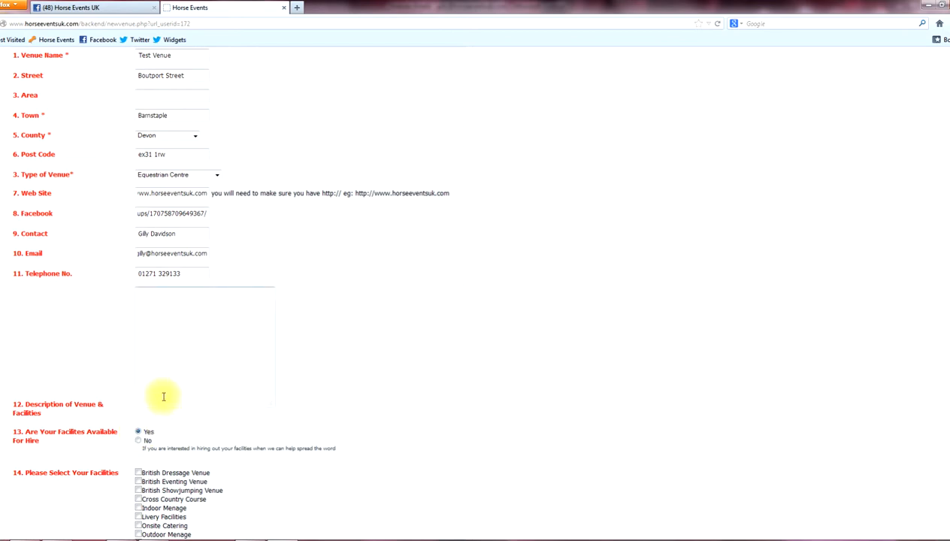
scroll(162, 401, "down", 3)
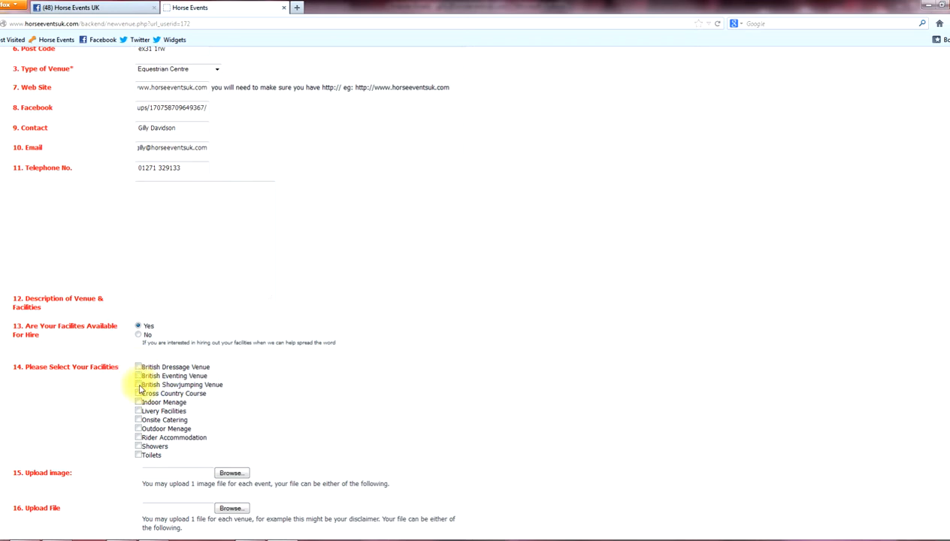
left_click(139, 394)
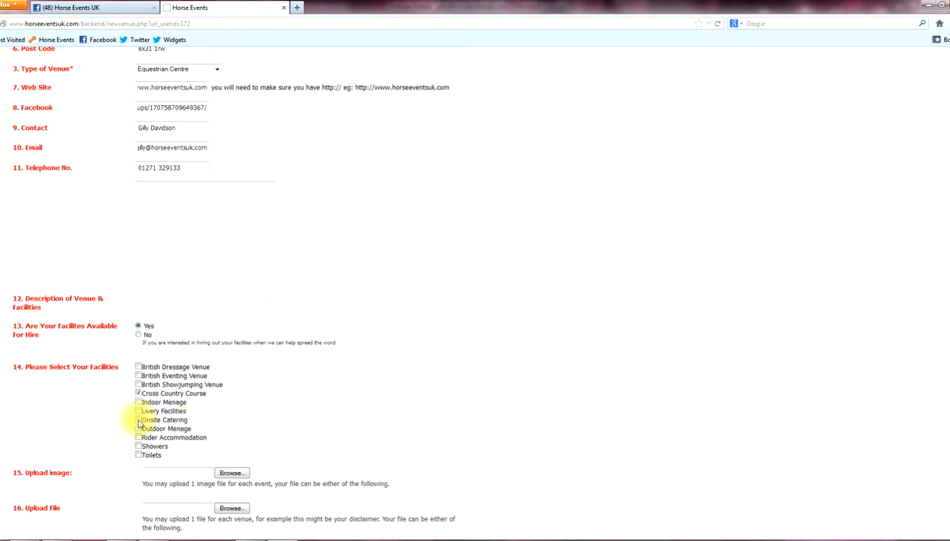
left_click(138, 420)
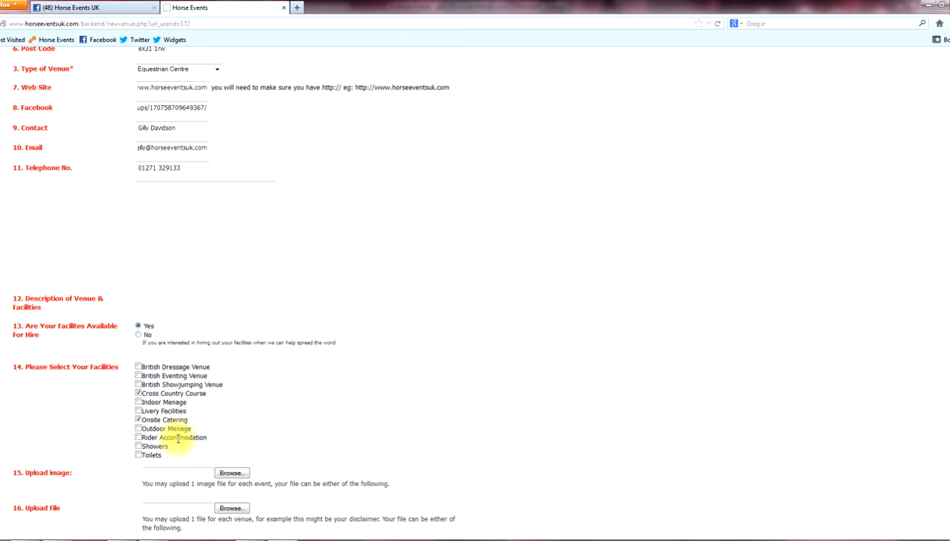
left_click(138, 428)
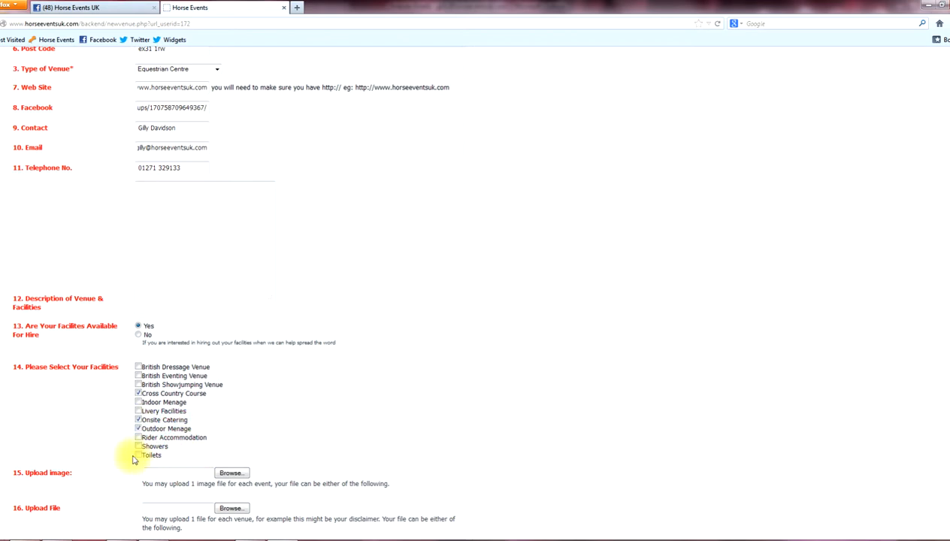
left_click(139, 412)
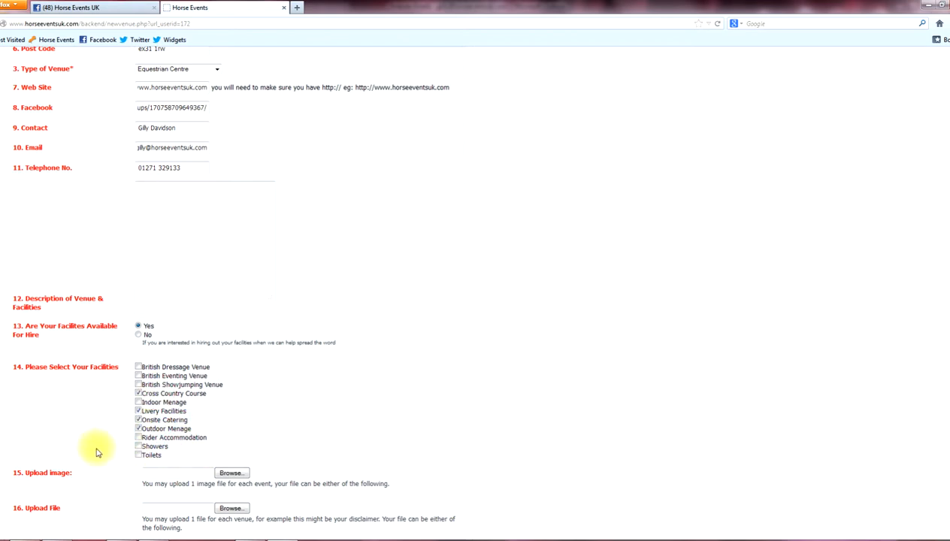
Choose the everything-youneed-fb image from adverts - suppliers, then submit the Test Venue listing.
left_click(231, 473)
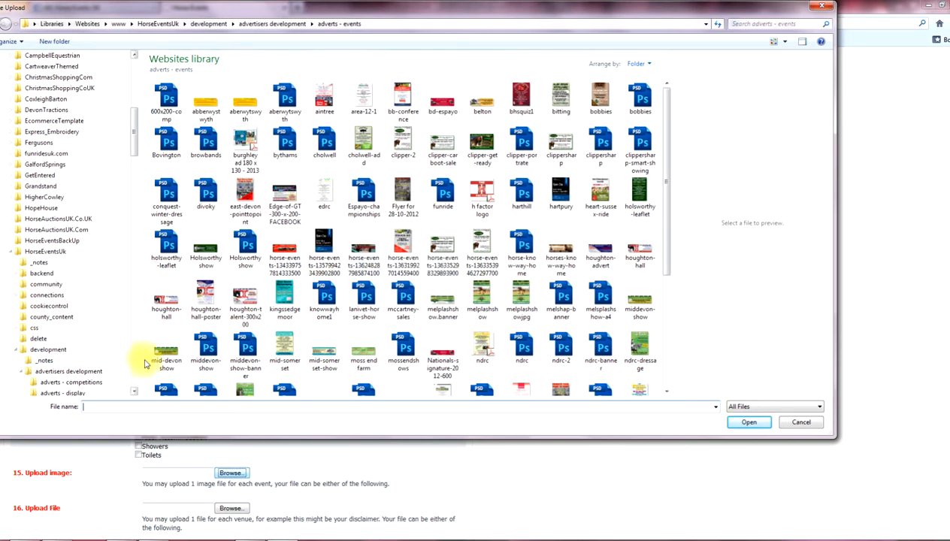
left_click_drag(132, 149, 134, 162)
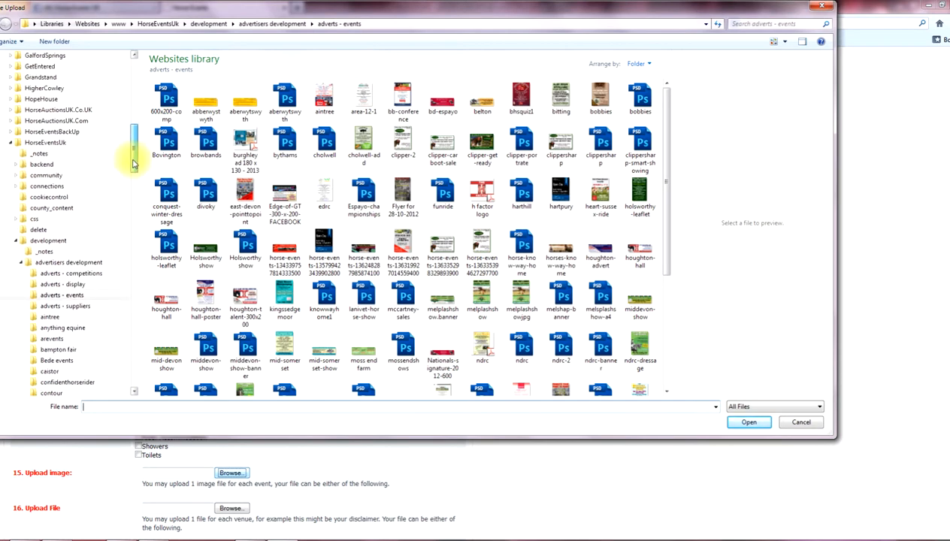
left_click(65, 306)
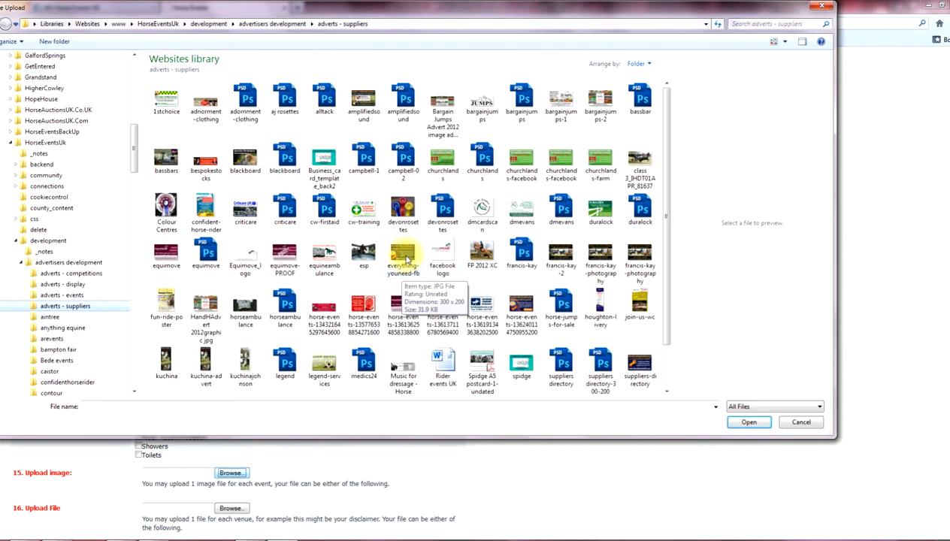
double_click(404, 257)
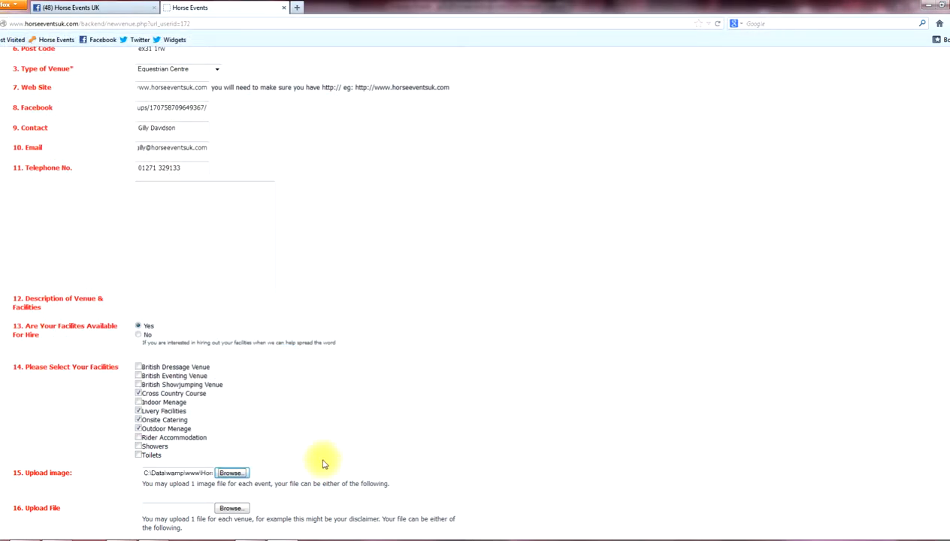
scroll(309, 469, "down", 2)
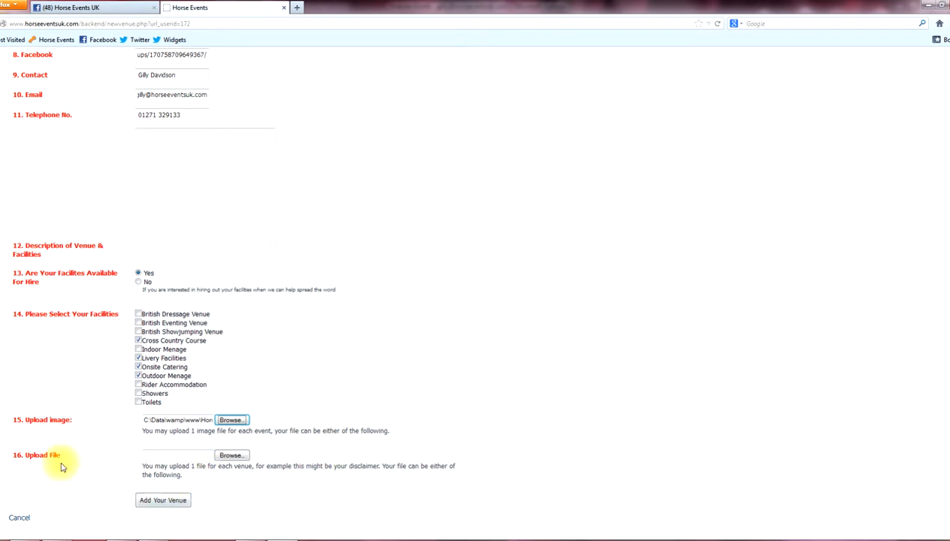
left_click(182, 455)
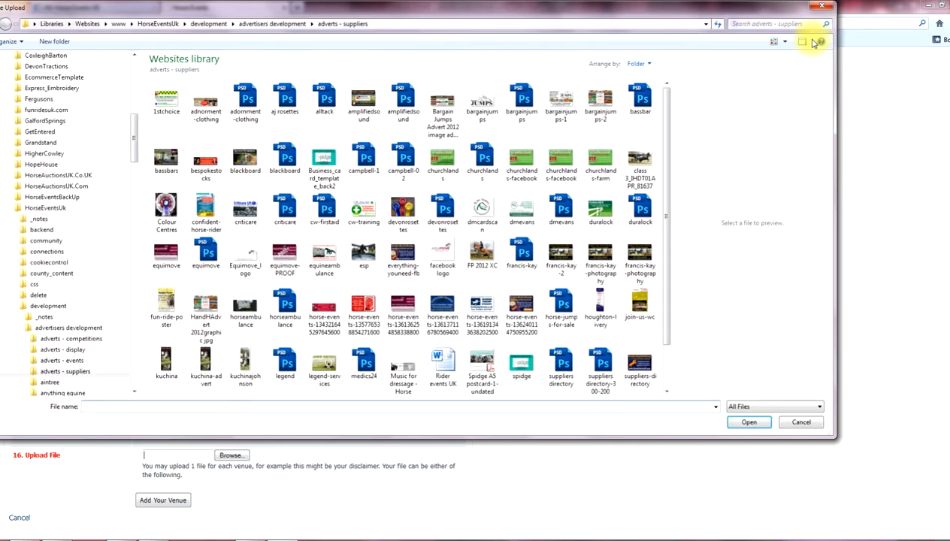
left_click(822, 7)
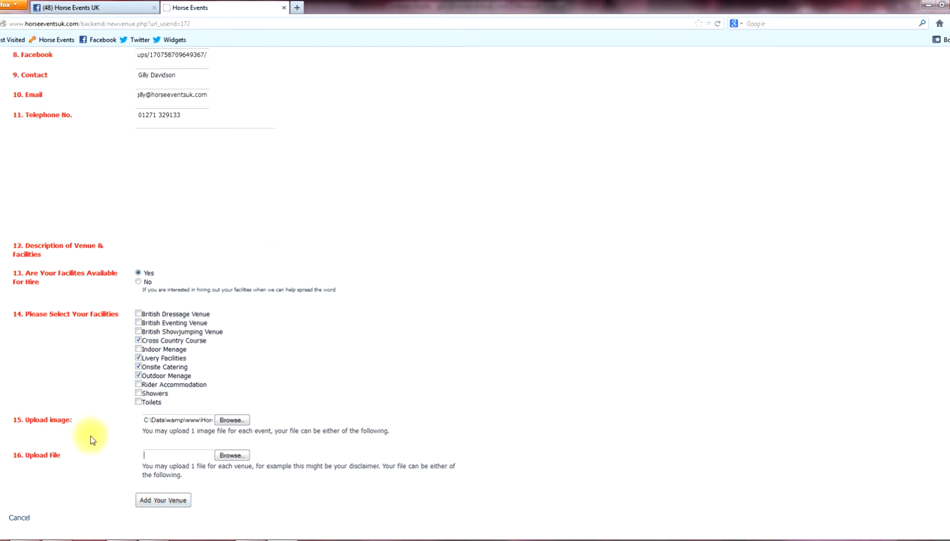
left_click(151, 501)
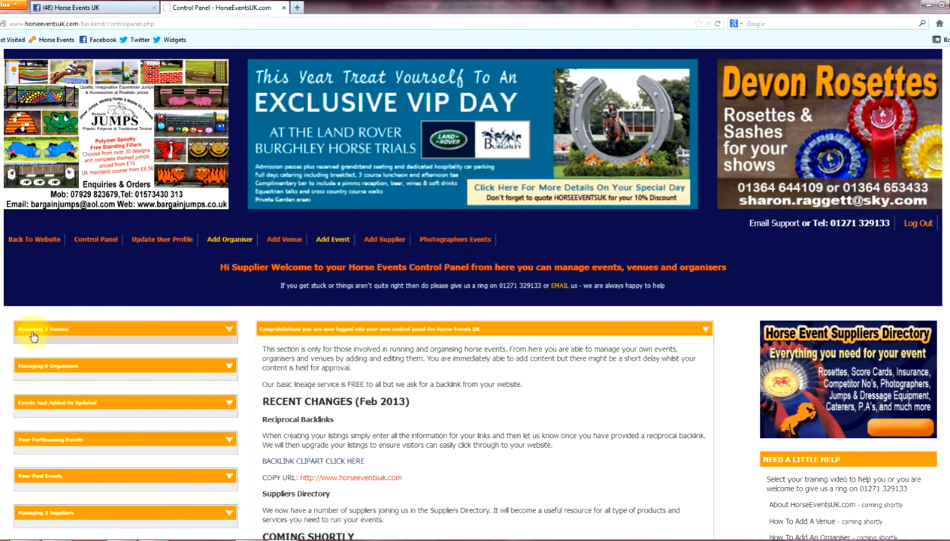
Open Test Venue from the managed venues list and review its saved edit form.
left_click(227, 332)
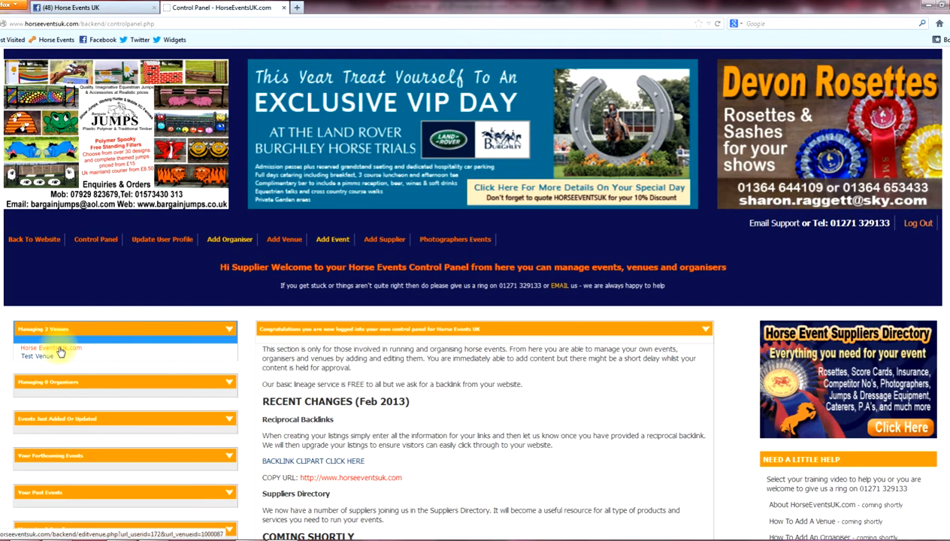
left_click(24, 355)
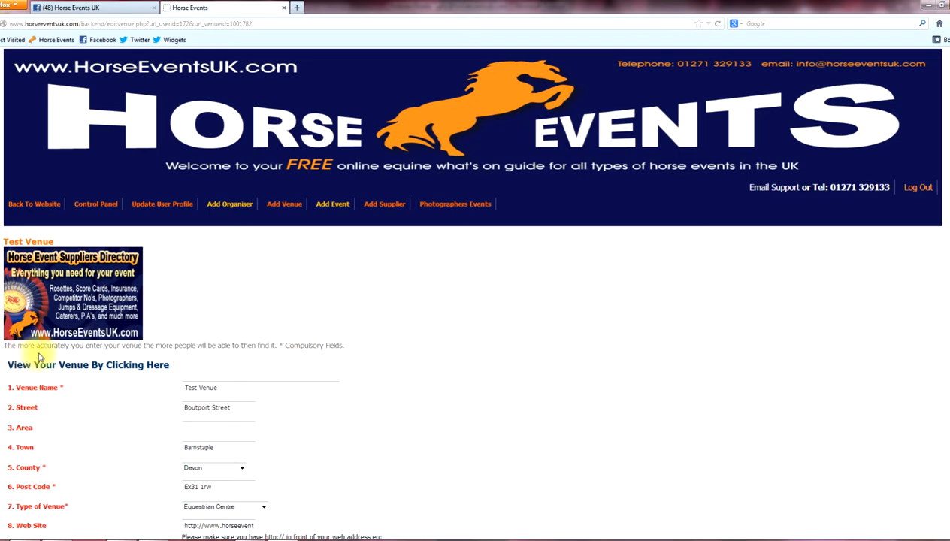
scroll(294, 302, "down", 4)
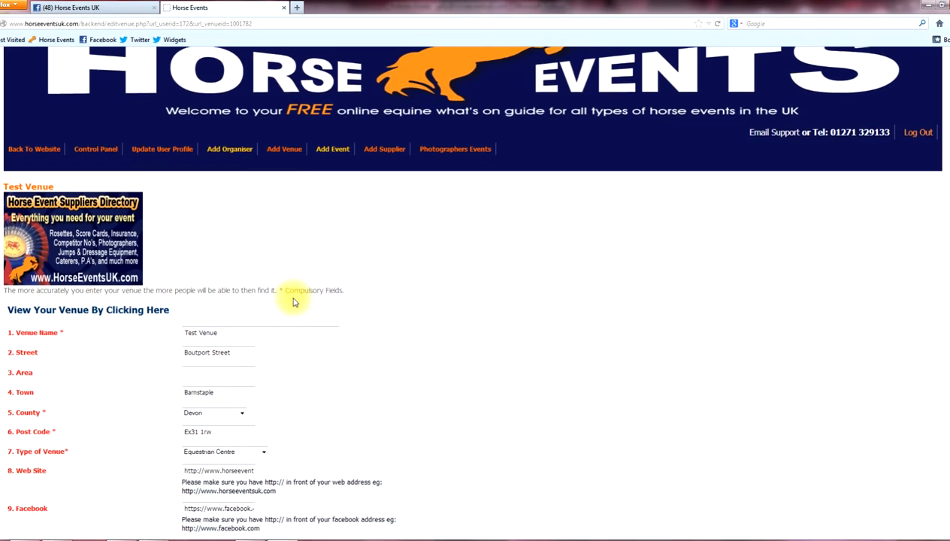
scroll(294, 302, "down", 5)
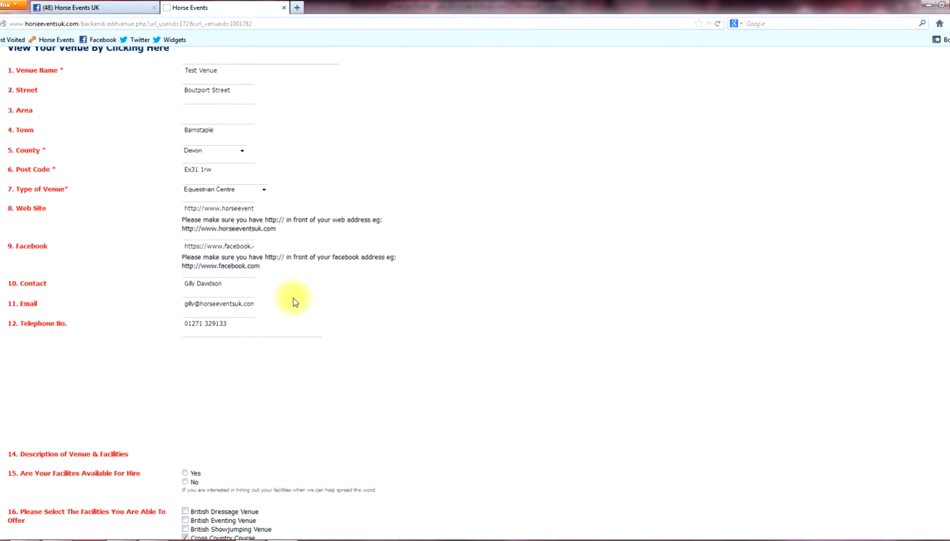
scroll(294, 299, "down", 3)
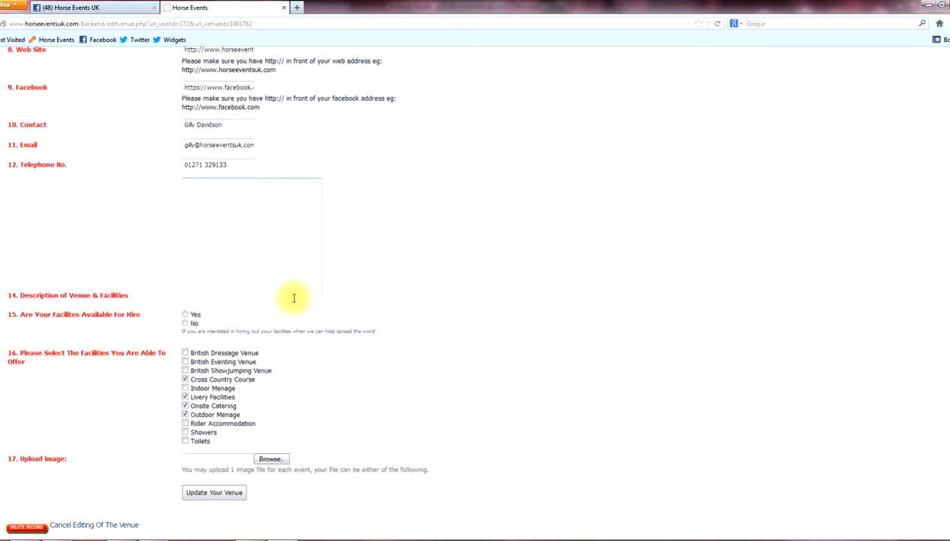
scroll(294, 298, "down", 1)
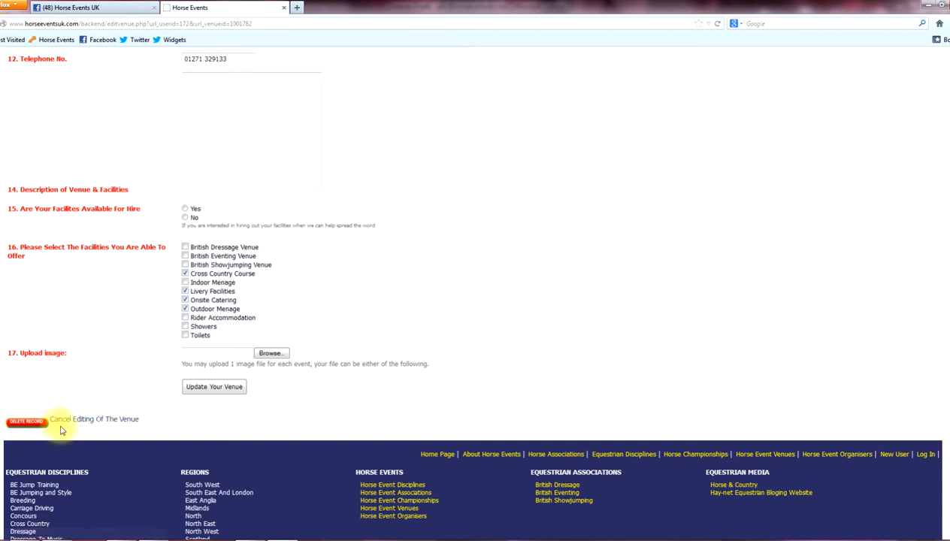
scroll(171, 427, "up", 7)
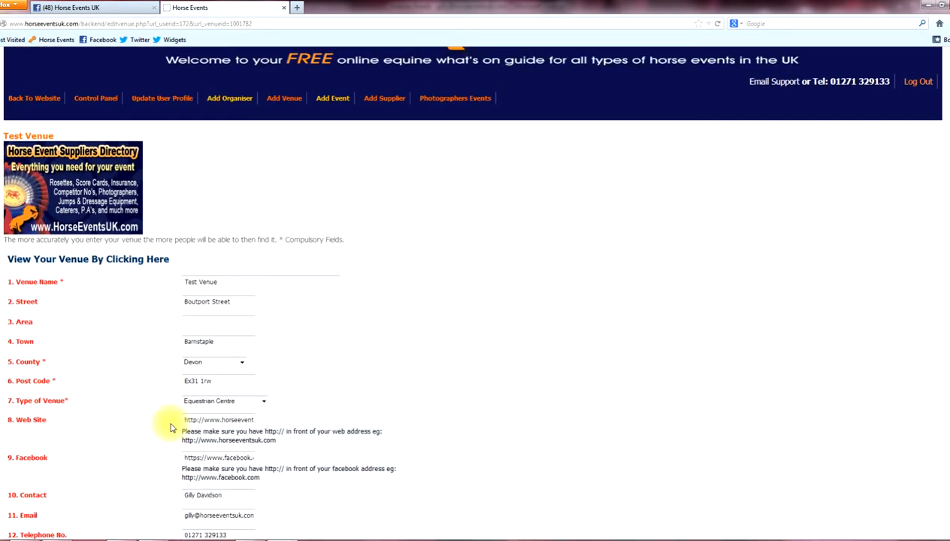
View Test Venue's public listing, scrolling through facilities, contact details and map.
left_click(72, 265)
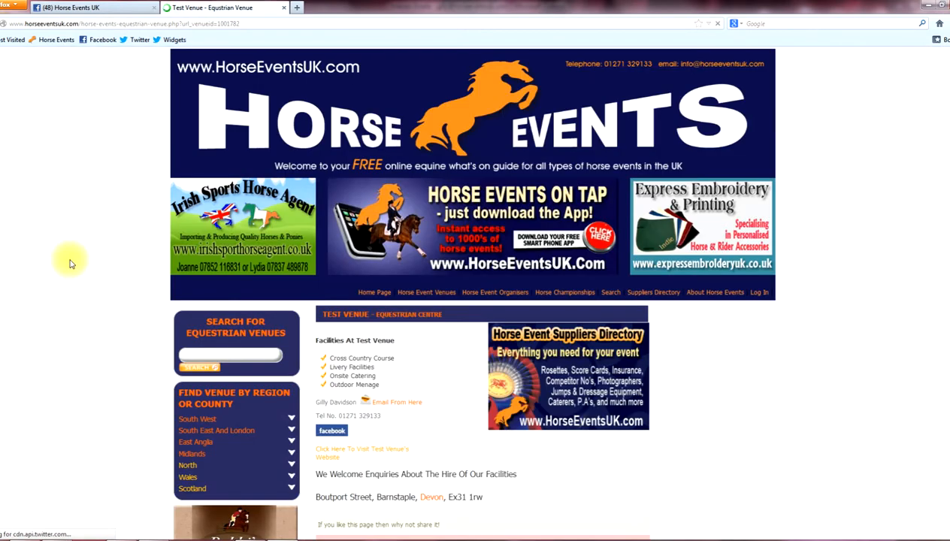
scroll(66, 289, "down", 3)
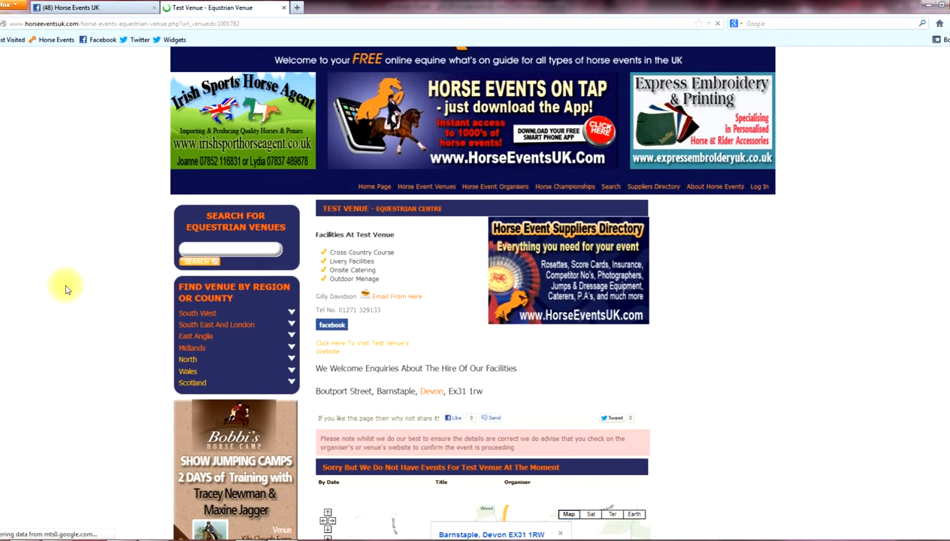
scroll(66, 289, "down", 1)
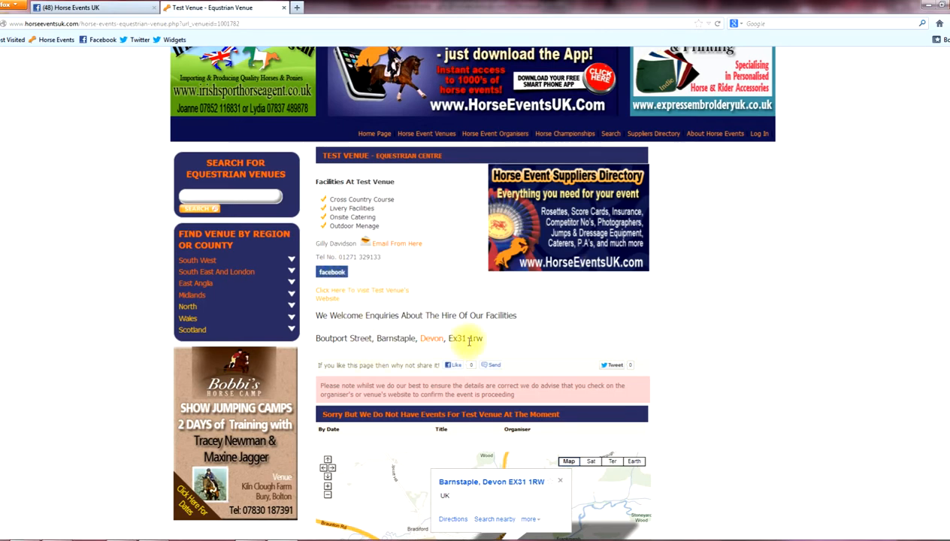
scroll(386, 476, "down", 2)
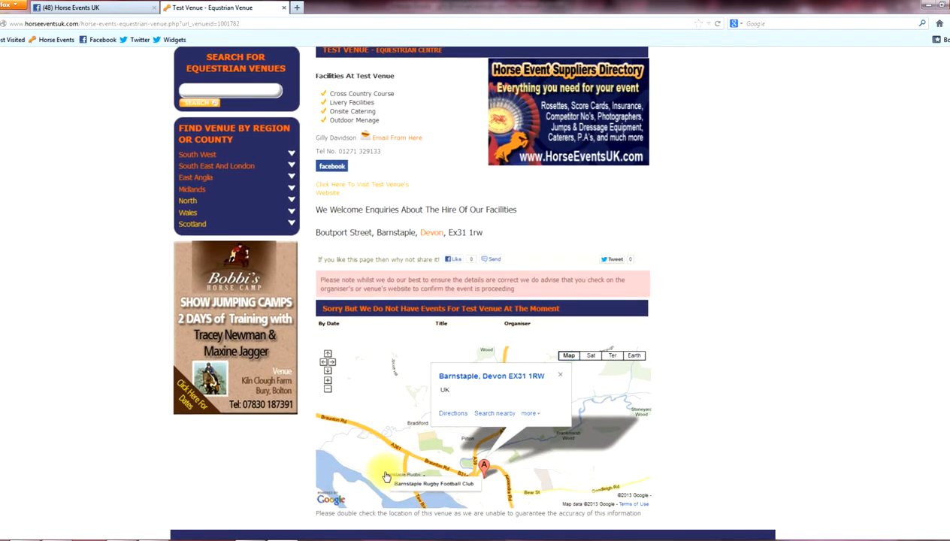
scroll(356, 434, "up", 2)
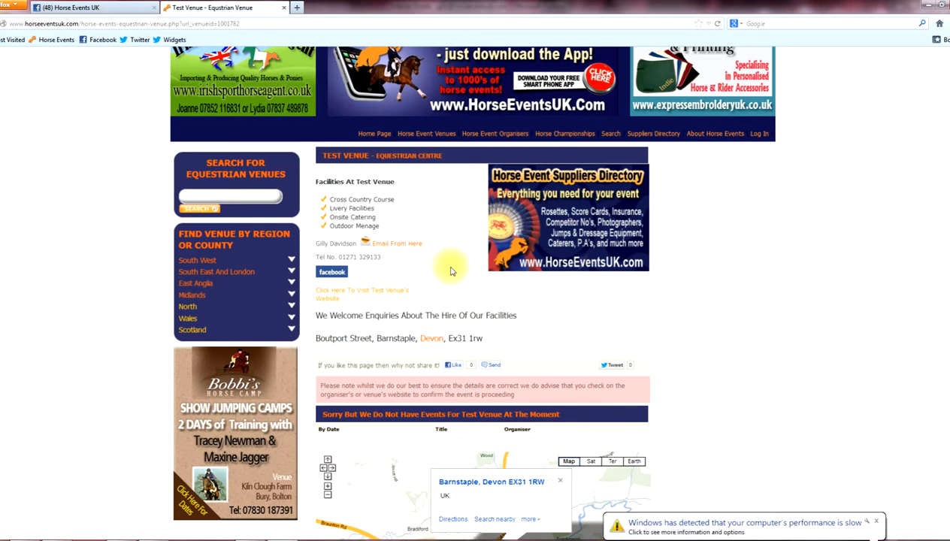
left_click(878, 523)
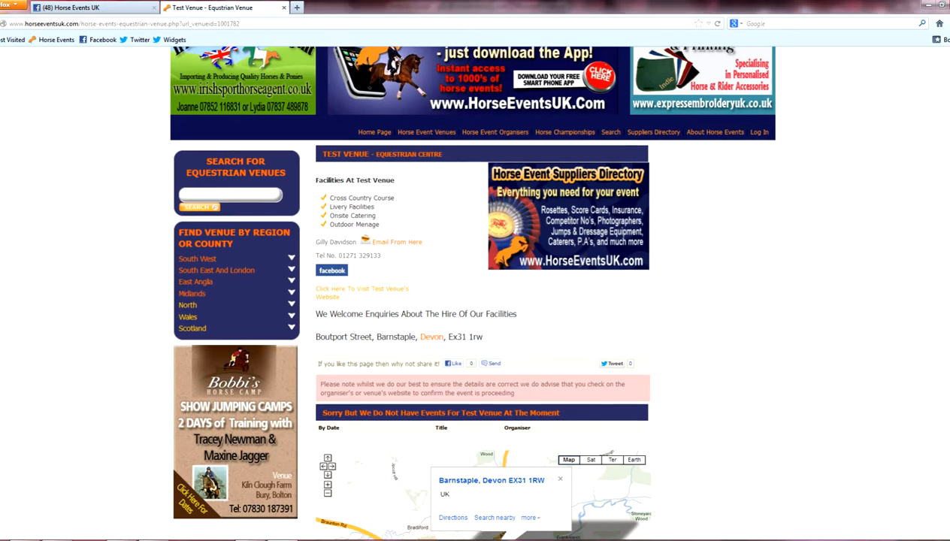
scroll(932, 293, "down", 5)
scroll(937, 338, "down", 1)
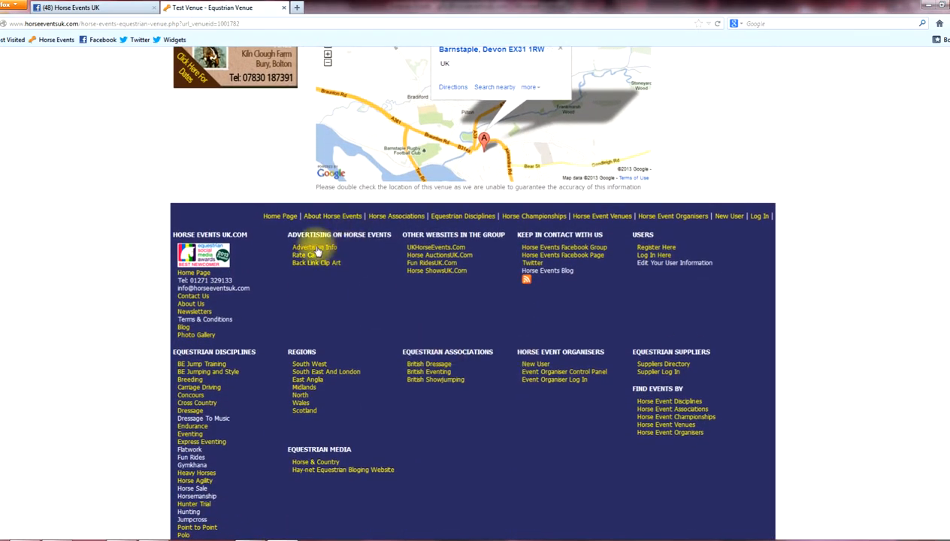
View the backlink clip-art banners page and select the site's web address for copying.
left_click(304, 263)
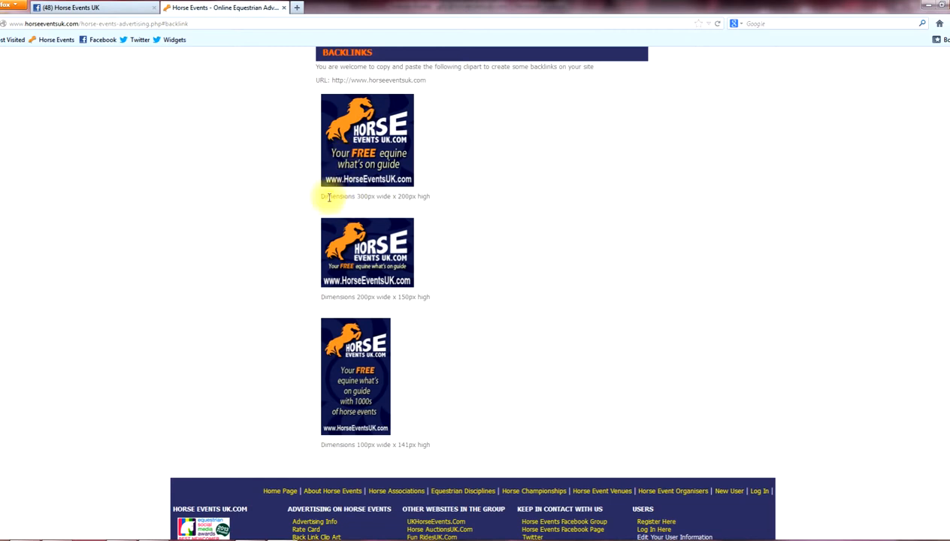
left_click_drag(428, 79, 340, 87)
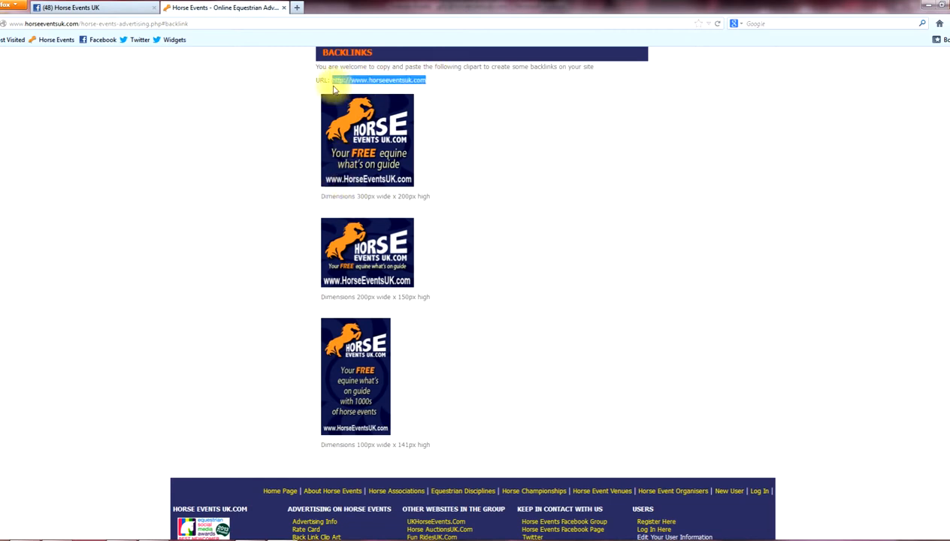
scroll(944, 323, "up", 15)
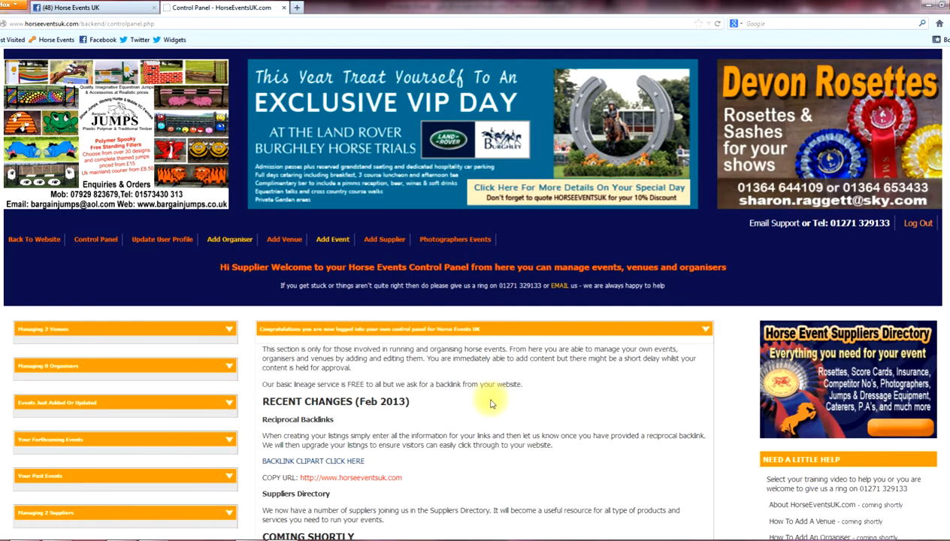
Find the new Test Venue in the public equestrian venues list and view its detail page.
left_click(34, 239)
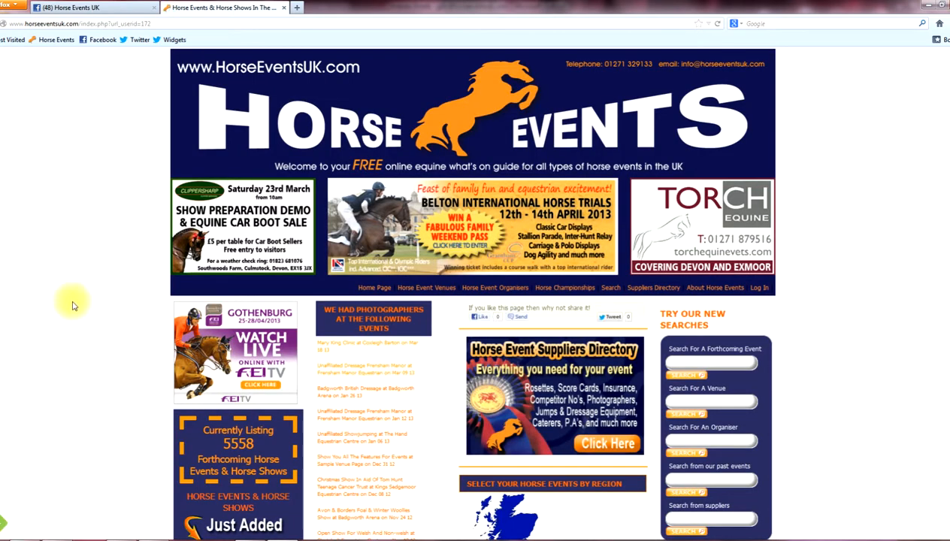
left_click(424, 292)
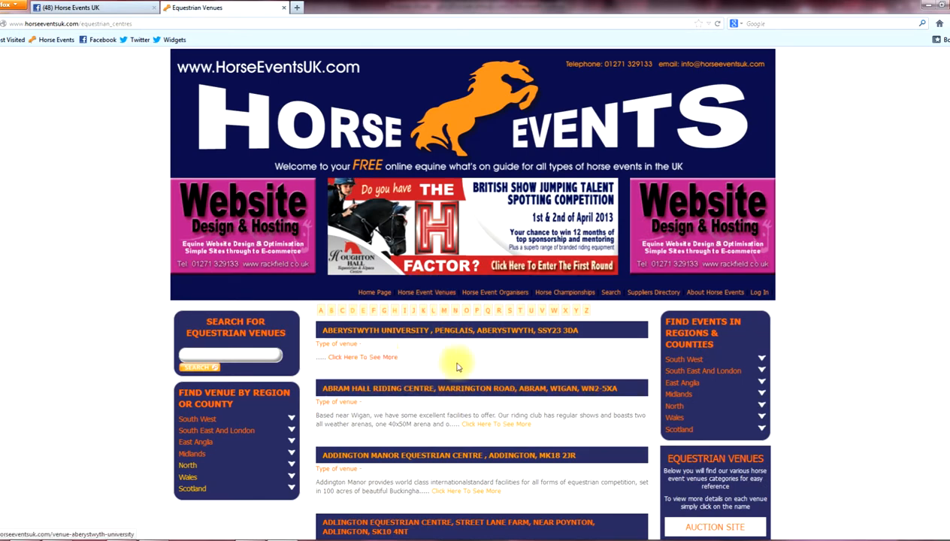
scroll(480, 370, "down", 1)
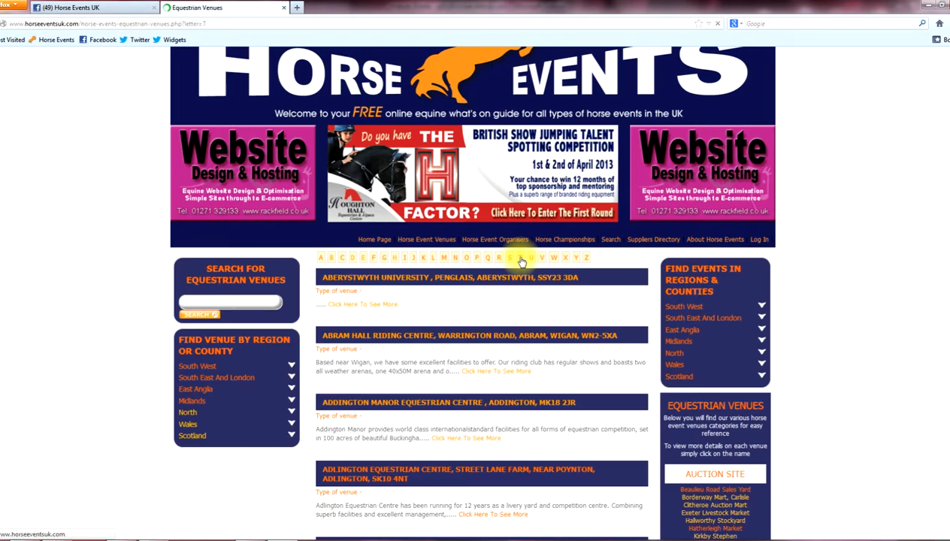
scroll(486, 389, "down", 4)
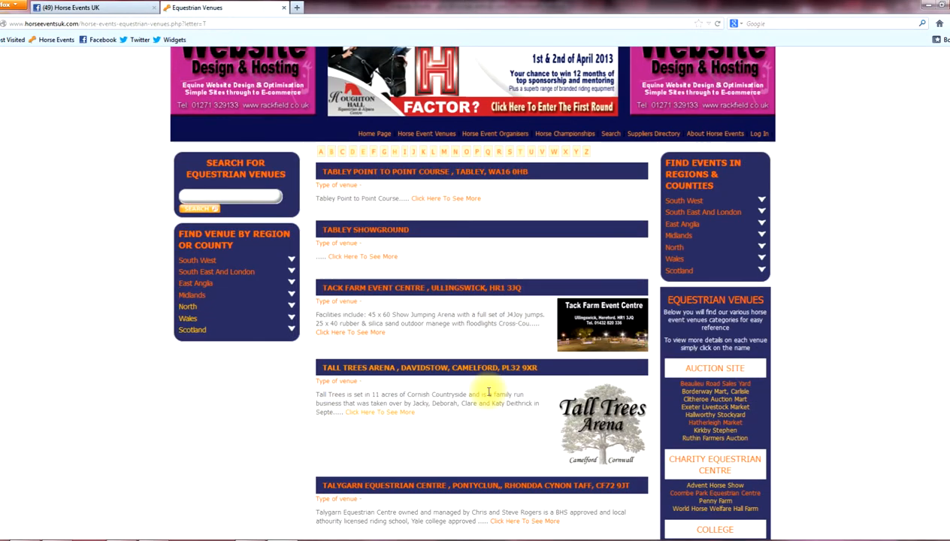
scroll(488, 391, "down", 6)
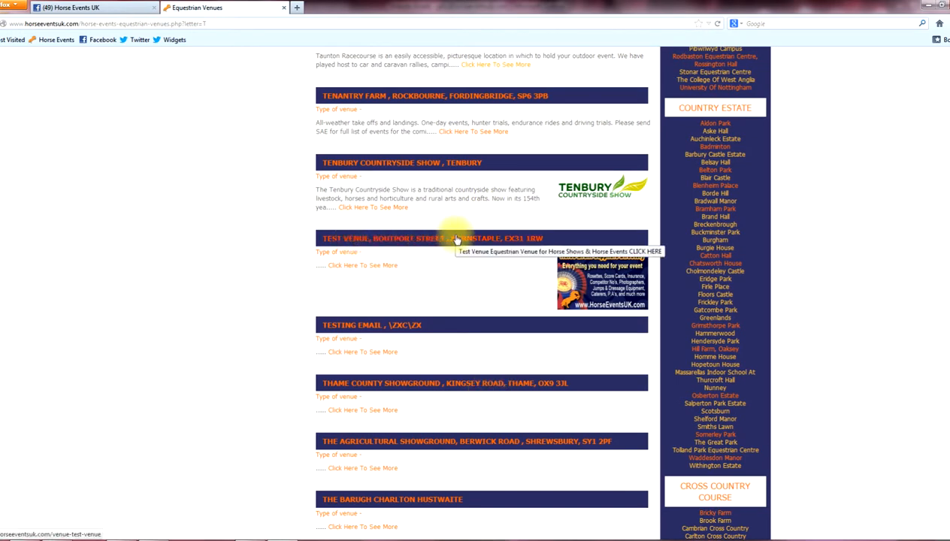
left_click(339, 242)
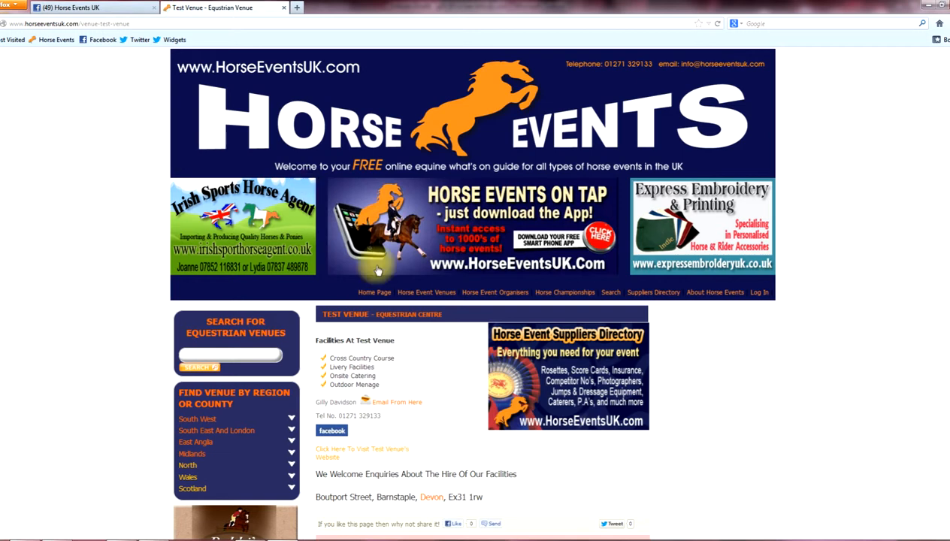
Expand the South West region and list all its equestrian venues.
left_click(448, 294)
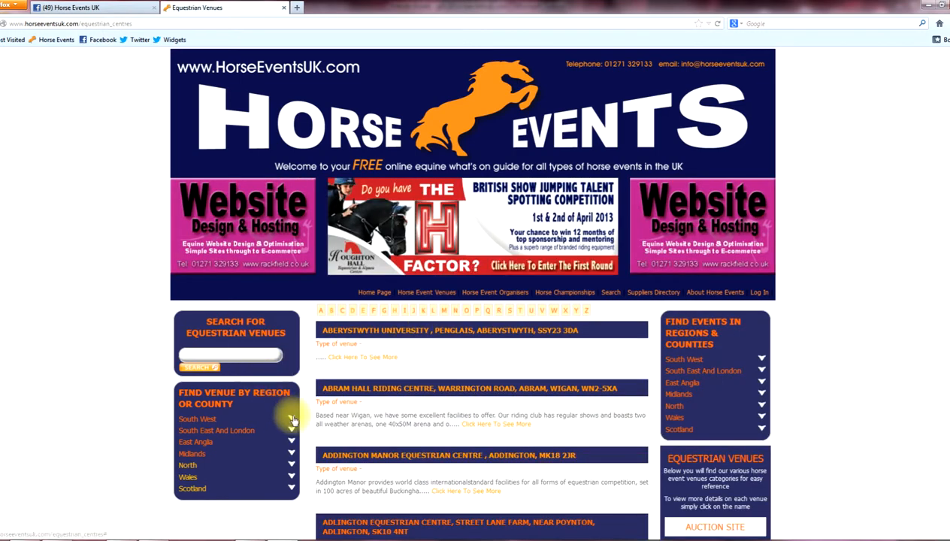
left_click(292, 421)
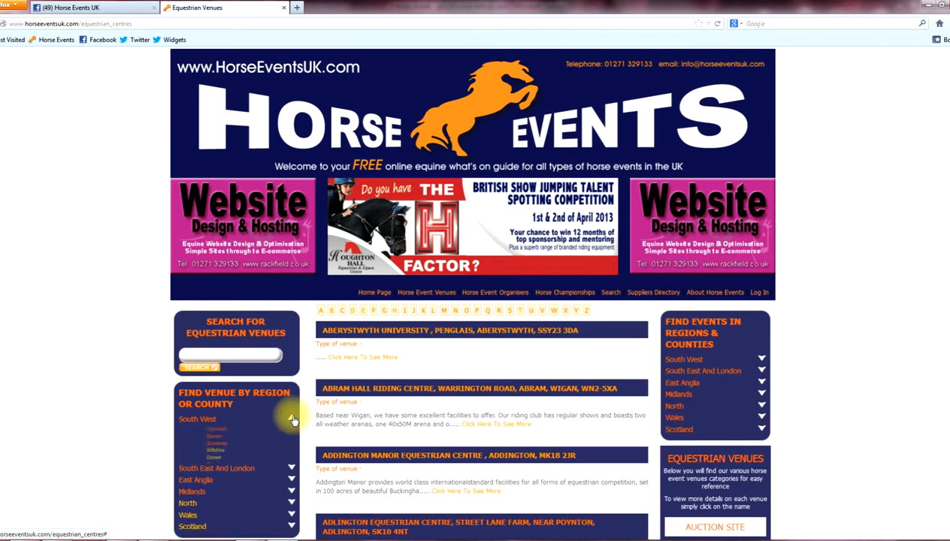
left_click(192, 421)
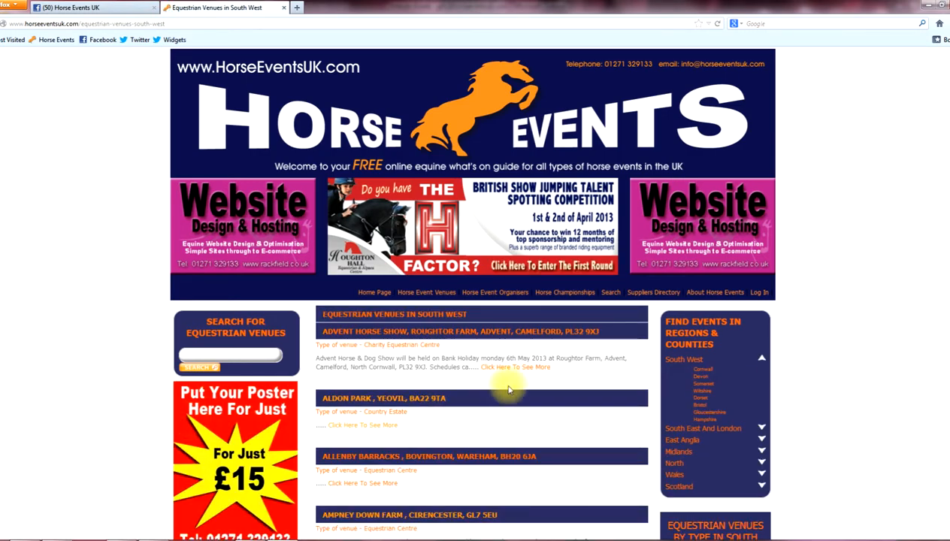
scroll(507, 374, "down", 1)
scroll(507, 374, "down", 2)
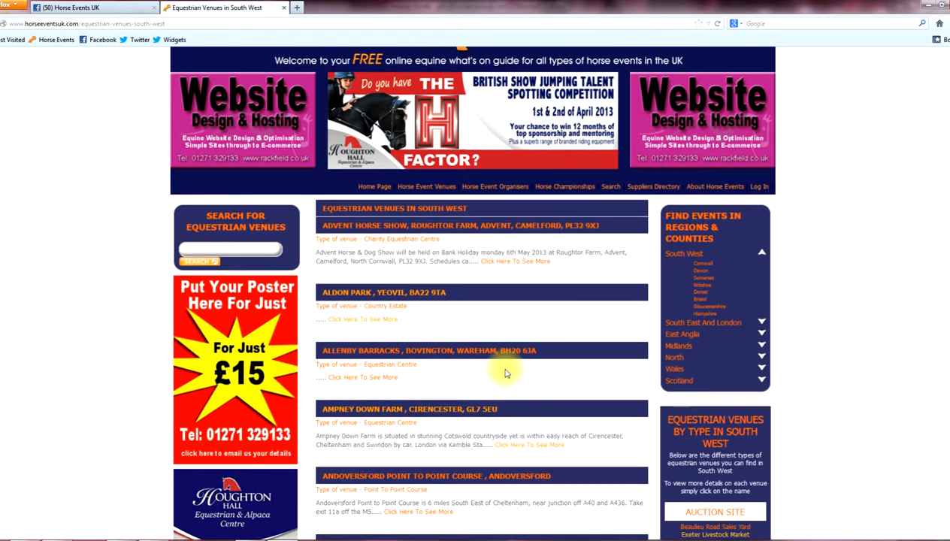
scroll(507, 374, "down", 10)
Filter the venues to Devon and highlight venue types such as Pub or Hotel.
scroll(506, 374, "down", 3)
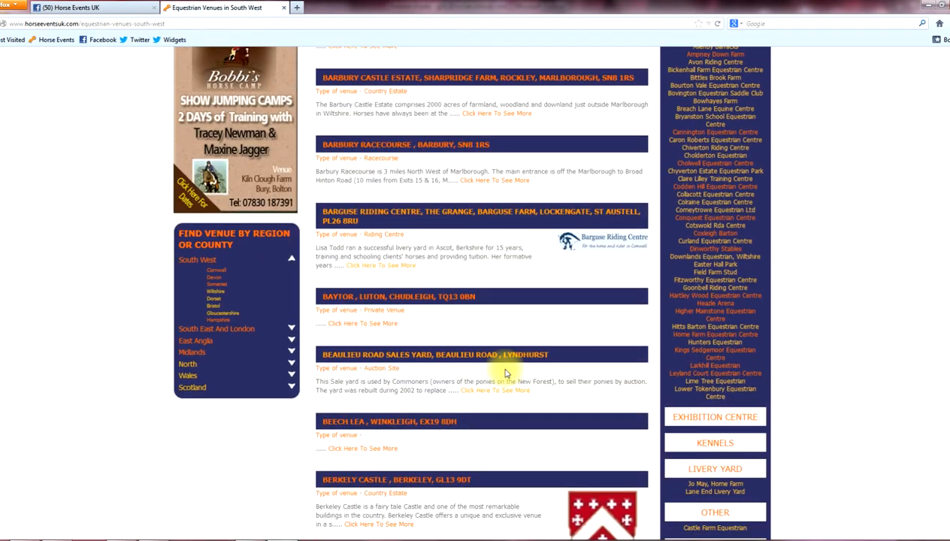
left_click(215, 280)
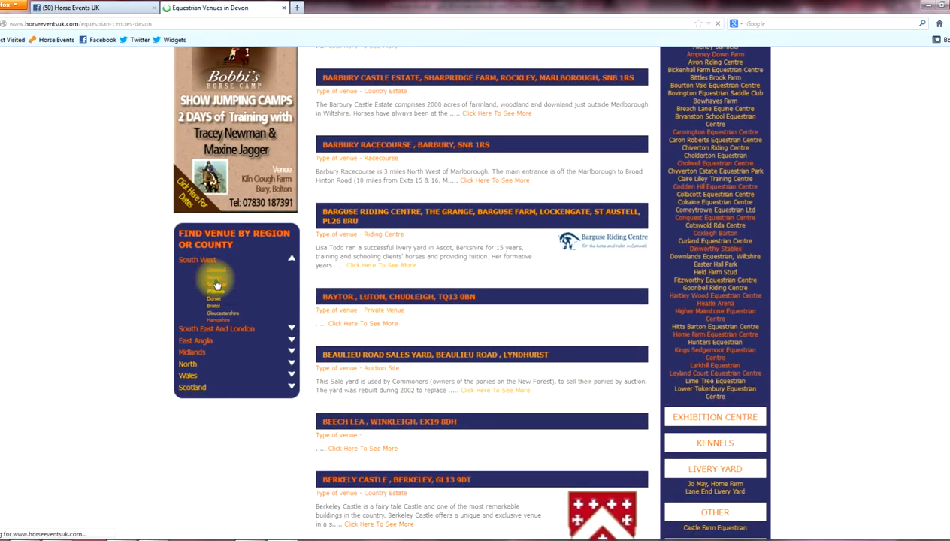
scroll(442, 382, "down", 3)
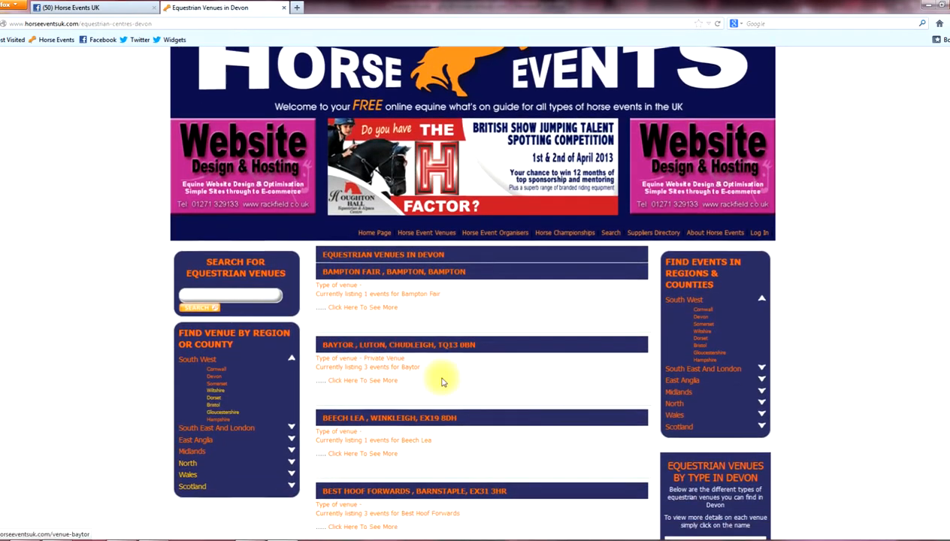
scroll(442, 383, "down", 3)
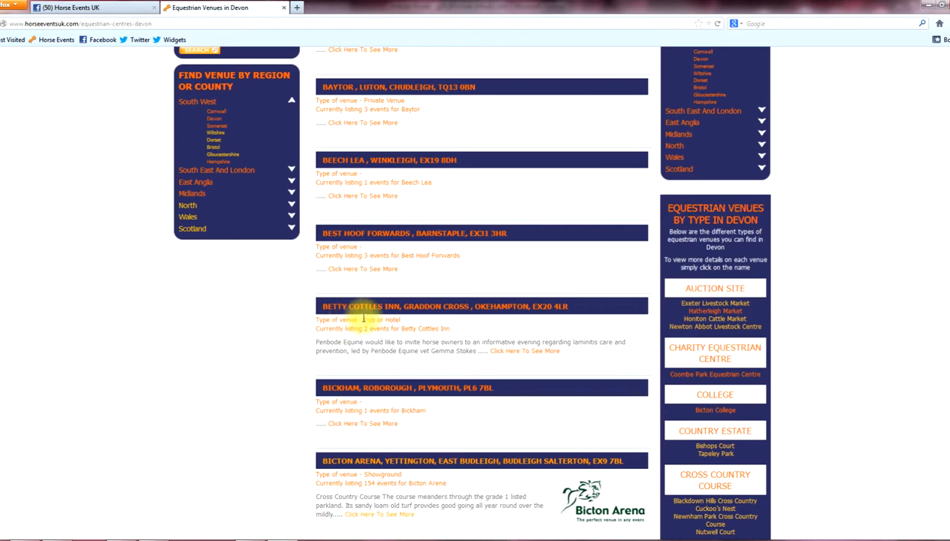
left_click_drag(364, 319, 401, 320)
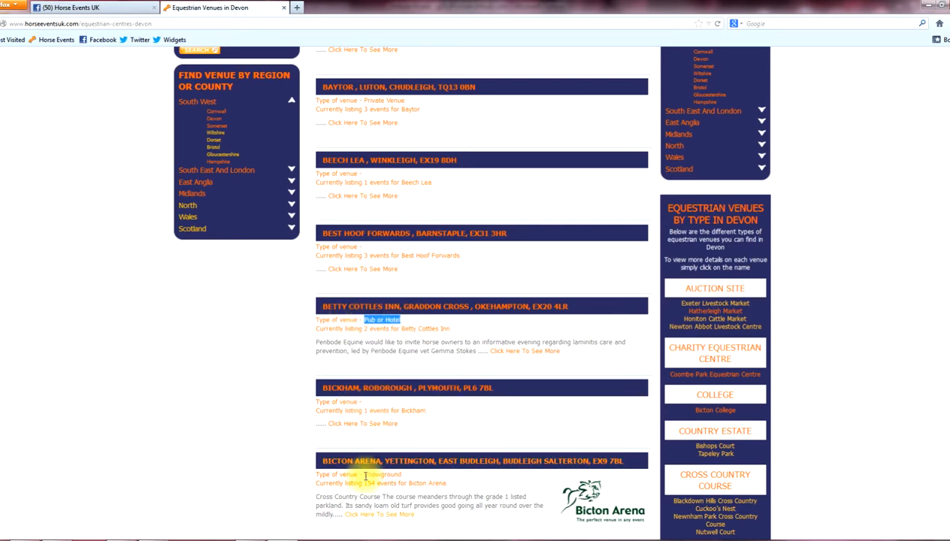
left_click_drag(365, 474, 403, 476)
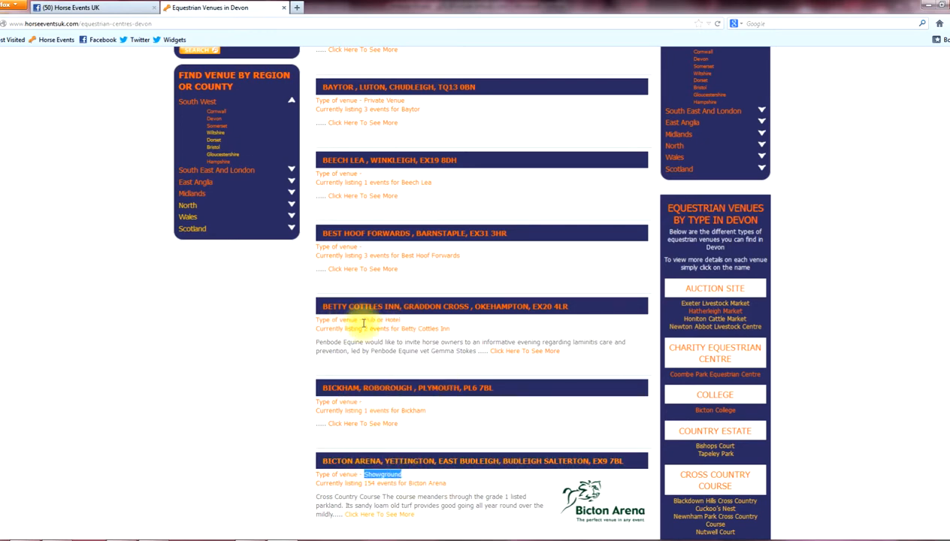
Go back to the full Horse Event Venues listing.
scroll(365, 326, "up", 3)
scroll(362, 326, "up", 2)
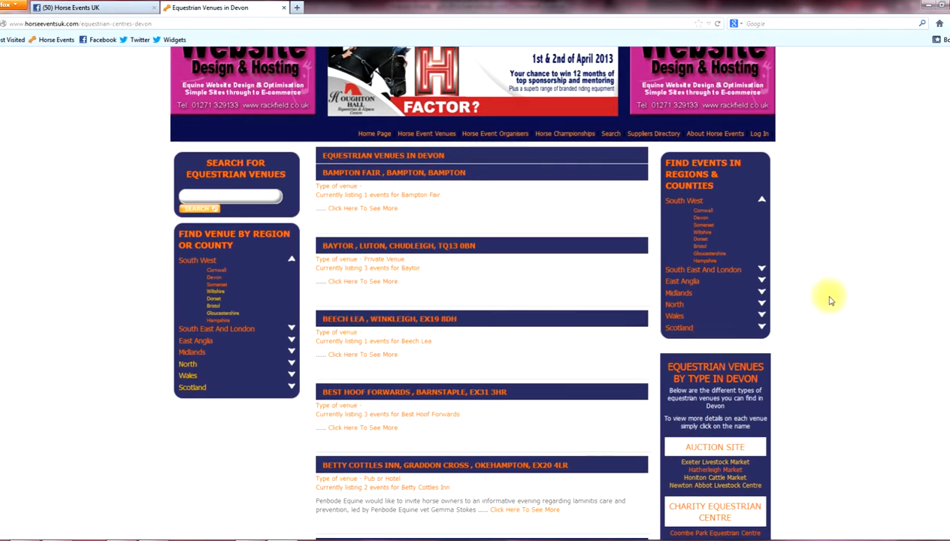
scroll(831, 301, "down", 4)
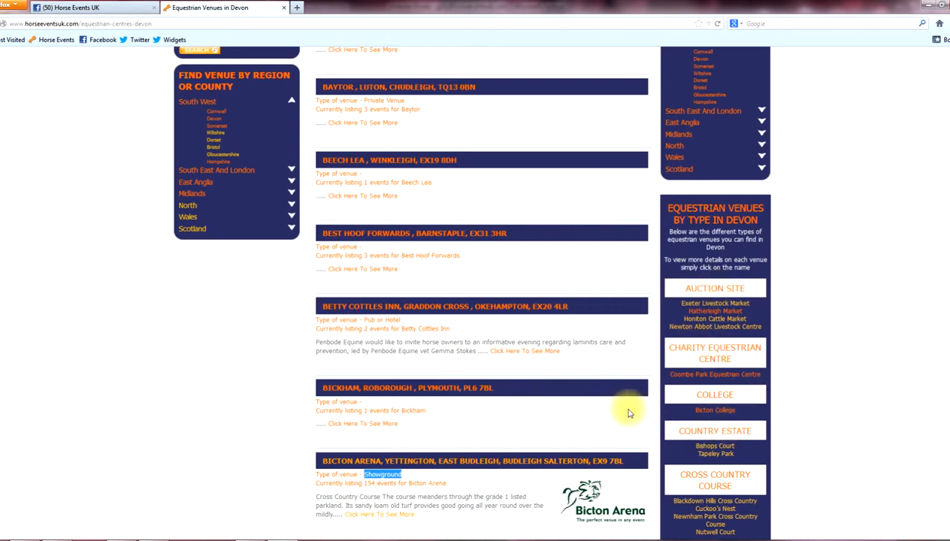
scroll(188, 106, "up", 4)
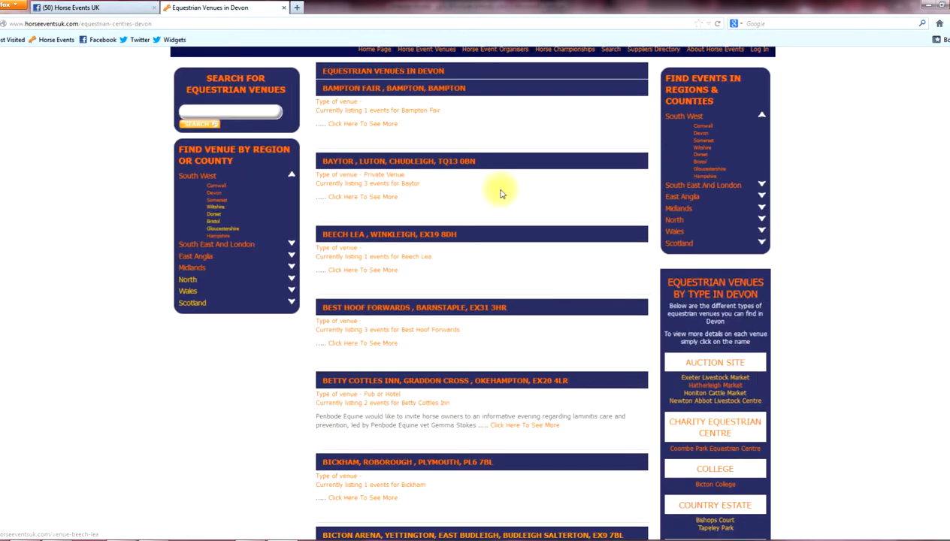
left_click(444, 135)
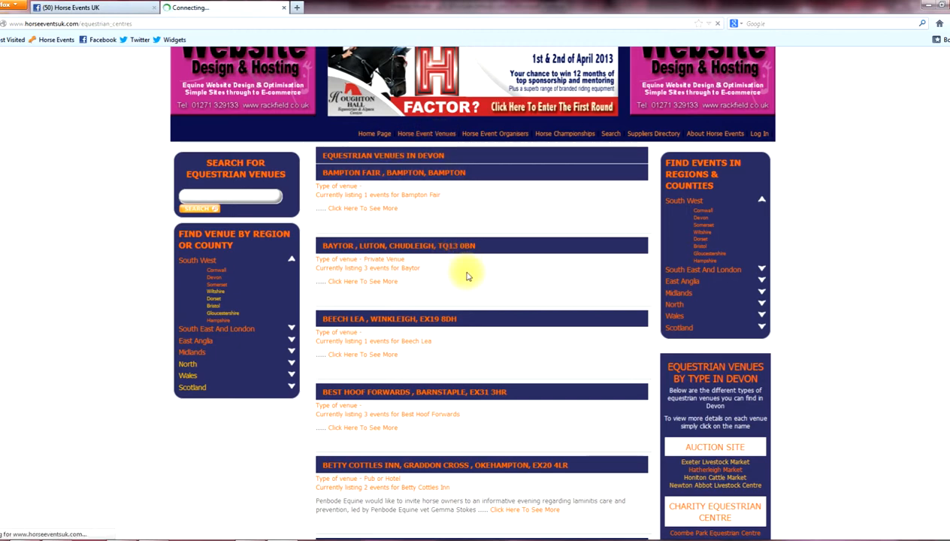
Highlight the AUCTION SITE category heading, then clear the highlight.
scroll(770, 446, "down", 3)
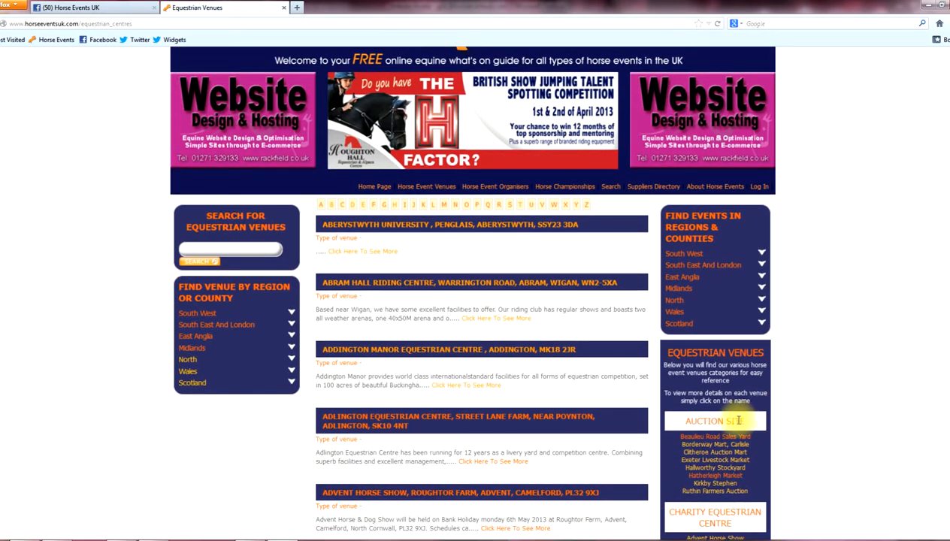
left_click_drag(739, 421, 698, 421)
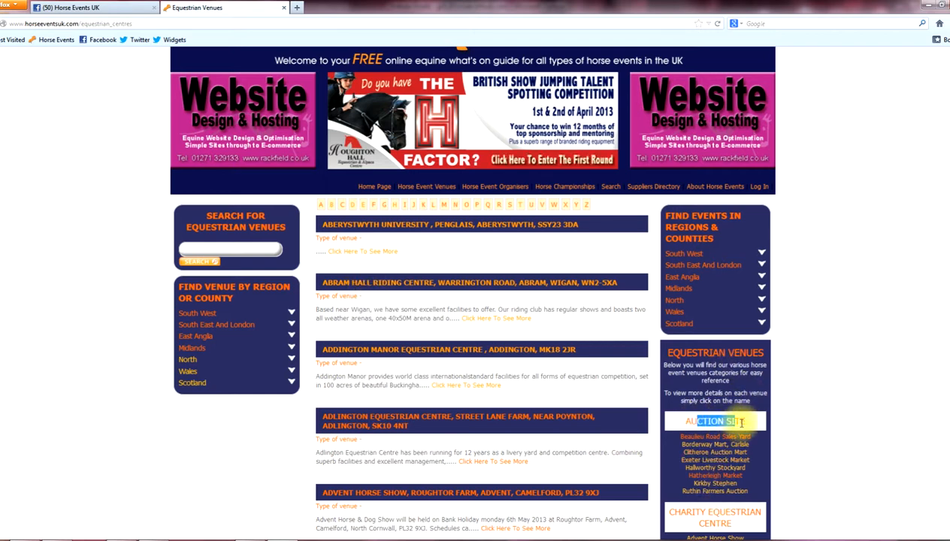
left_click_drag(747, 421, 681, 423)
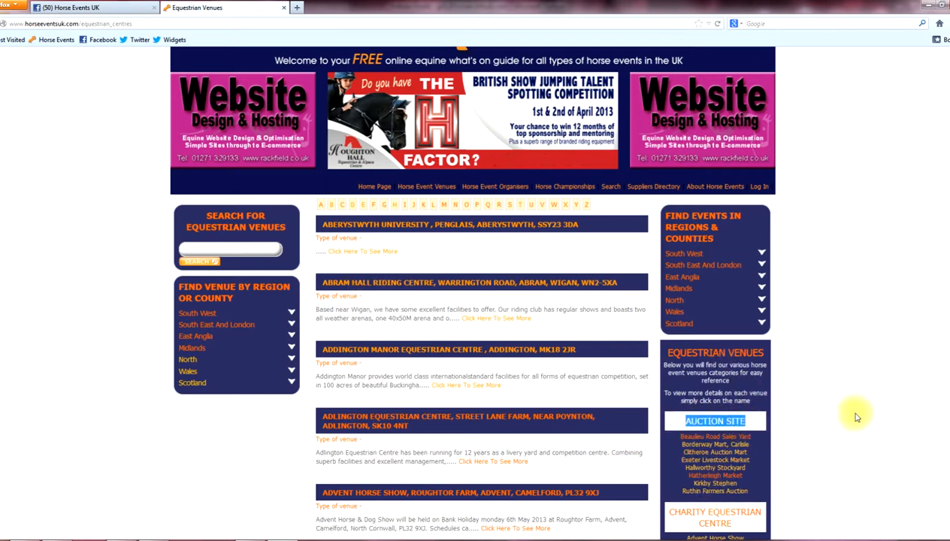
scroll(848, 404, "down", 3)
left_click(715, 255)
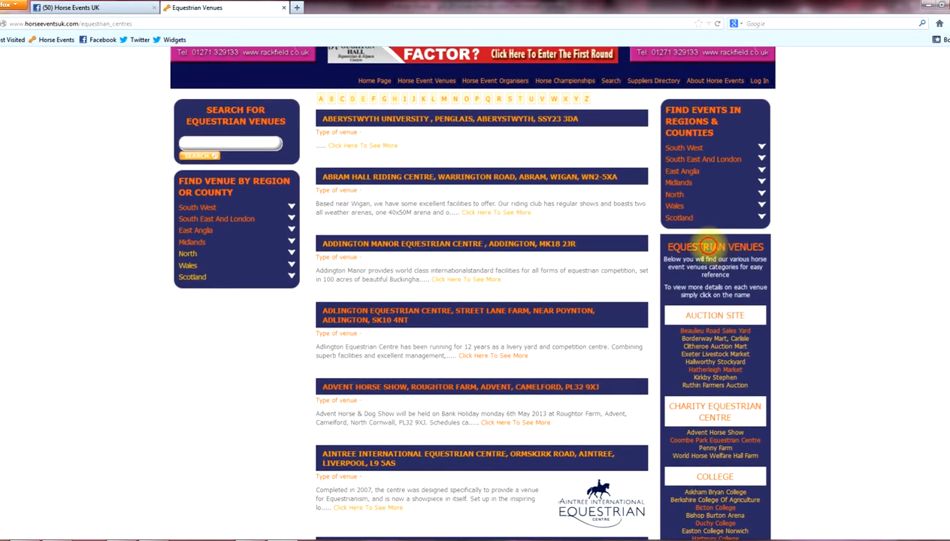
Scroll the Equestrian Venues list back up to the Aintree entries.
scroll(827, 460, "down", 5)
scroll(785, 375, "down", 9)
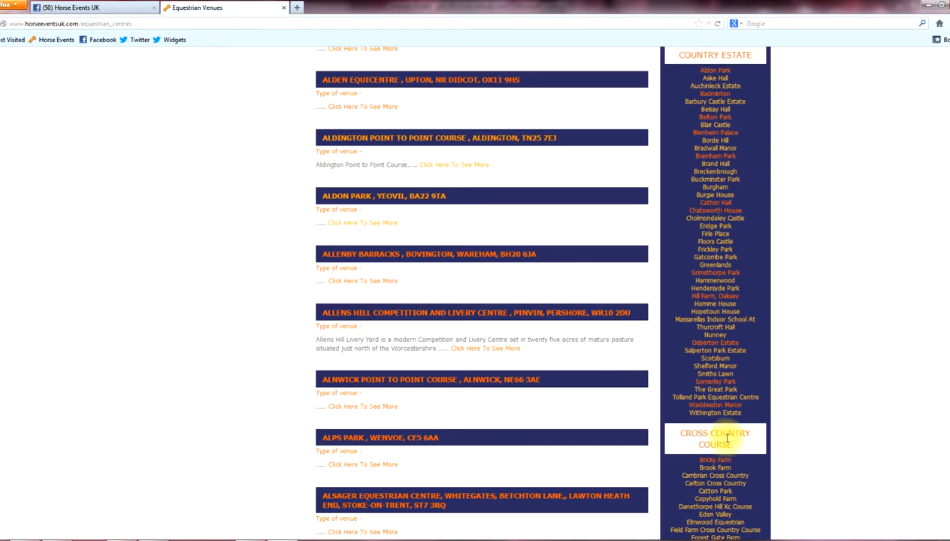
scroll(842, 444, "down", 5)
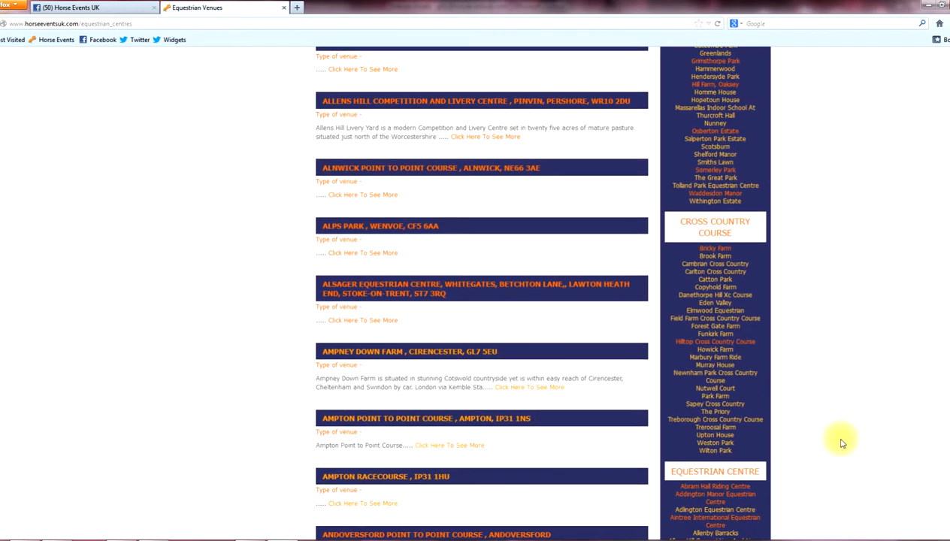
scroll(842, 444, "down", 10)
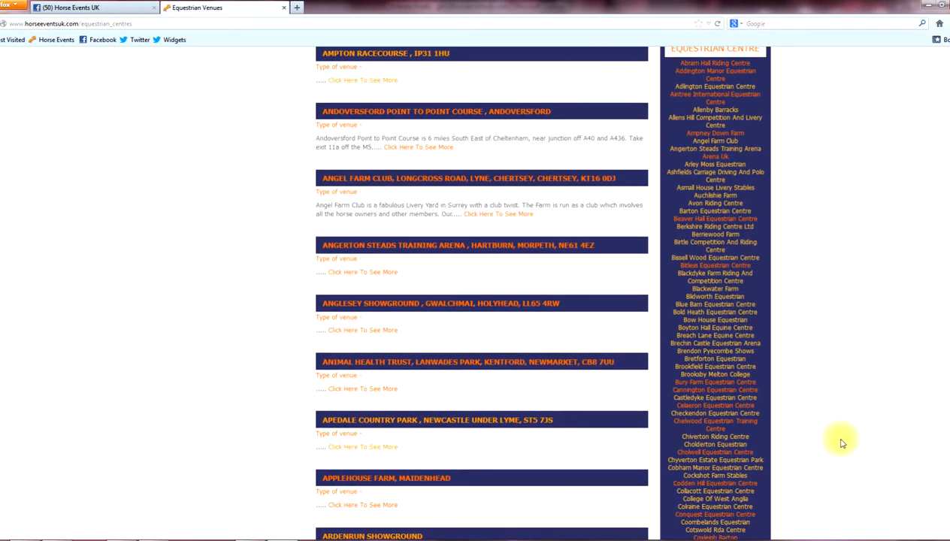
scroll(842, 444, "up", 9)
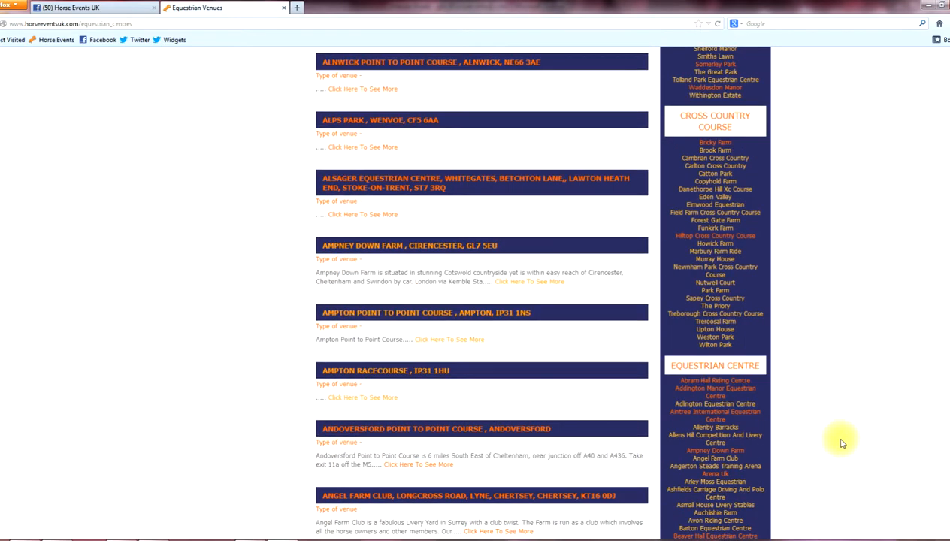
scroll(842, 444, "up", 6)
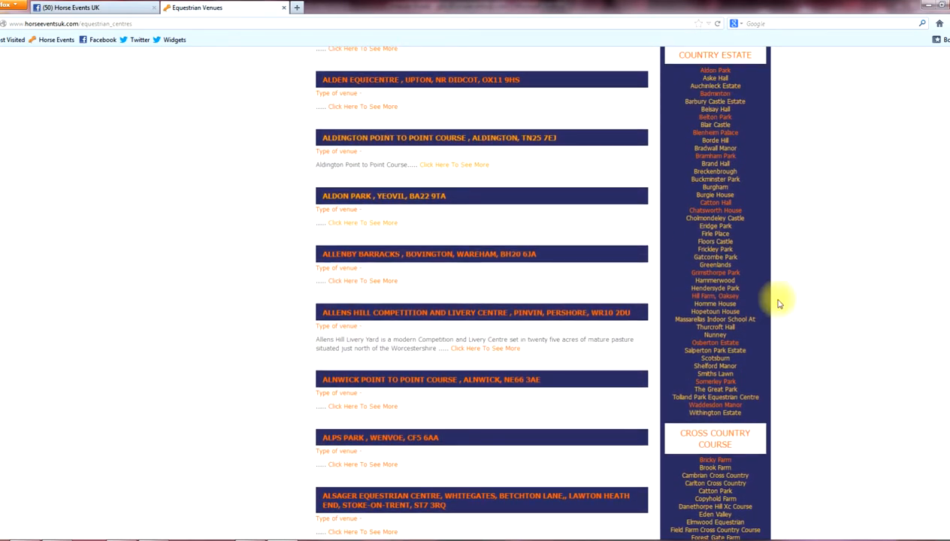
scroll(369, 147, "up", 4)
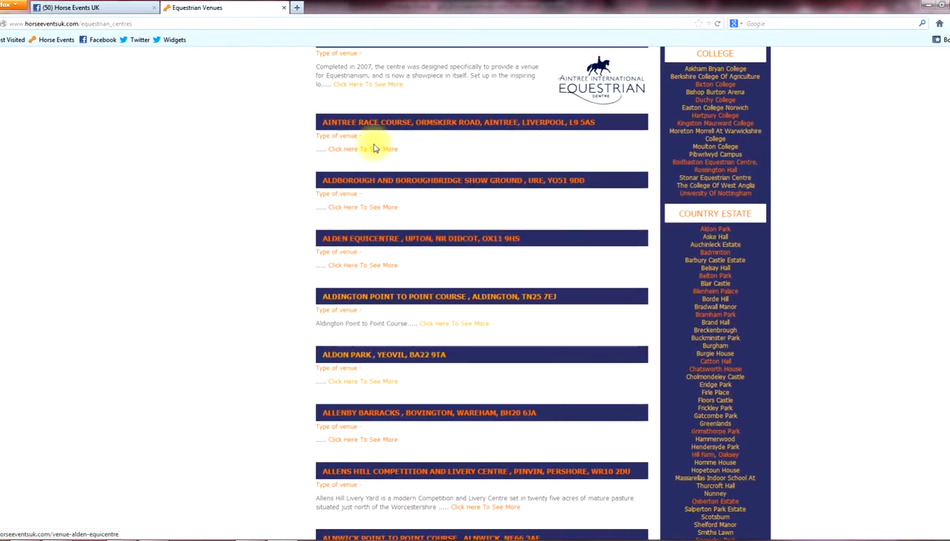
scroll(373, 149, "up", 4)
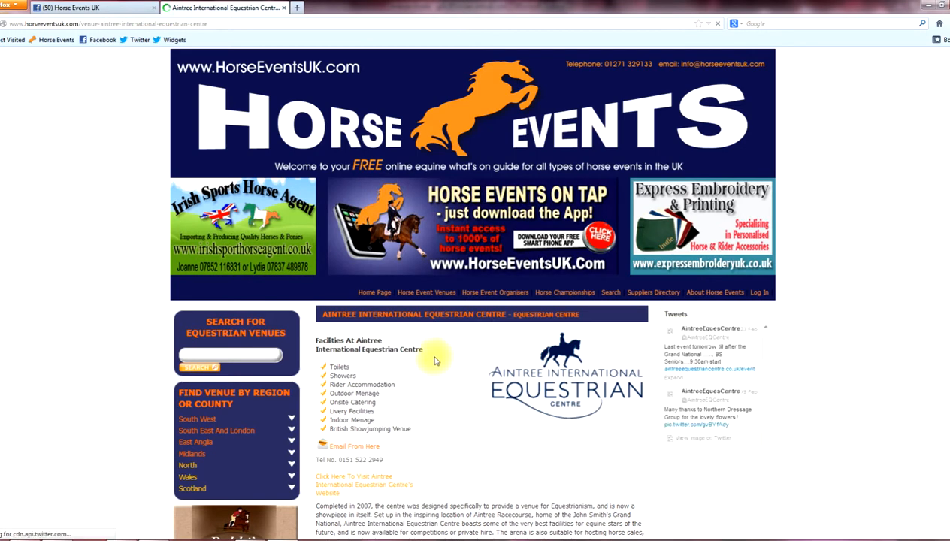
Scroll through Aintree's Forthcoming and Past Events tables, then return to the Home Page.
scroll(435, 360, "down", 3)
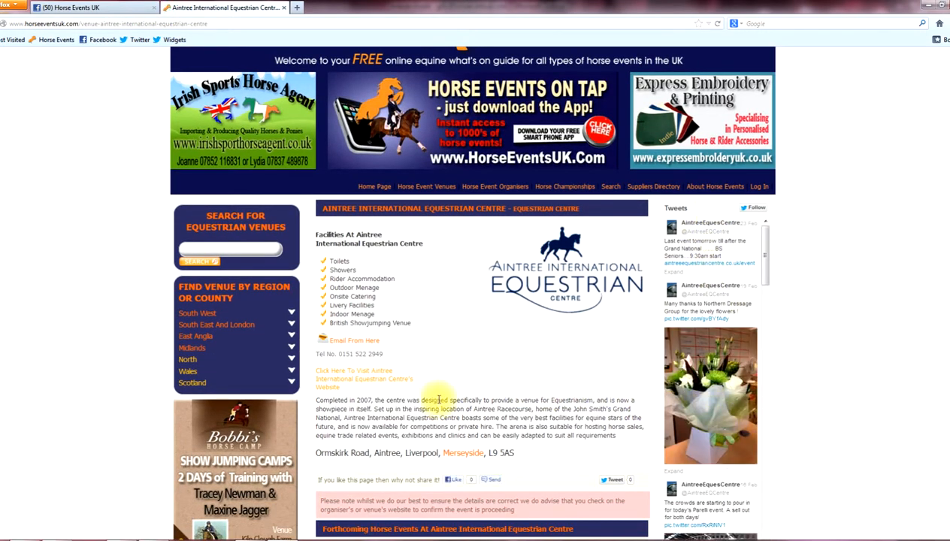
scroll(440, 399, "down", 3)
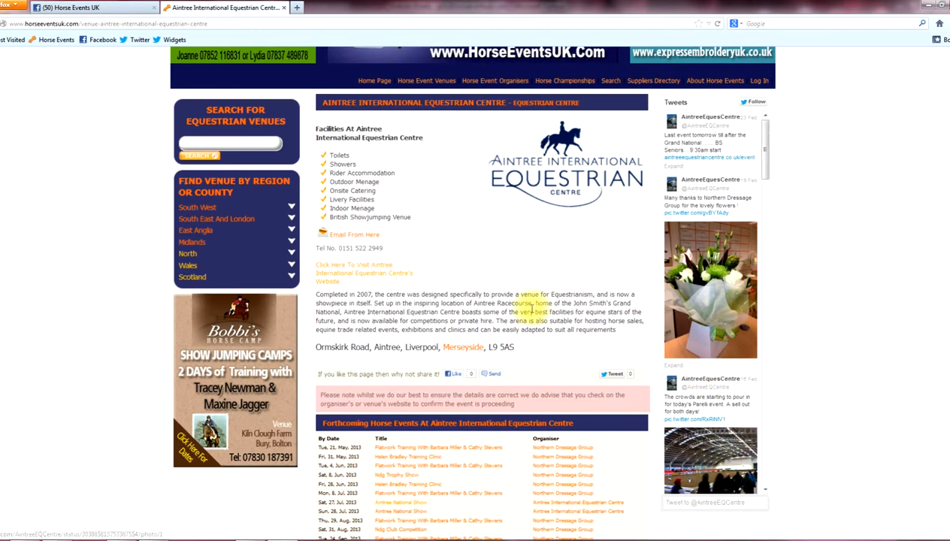
scroll(425, 312, "down", 3)
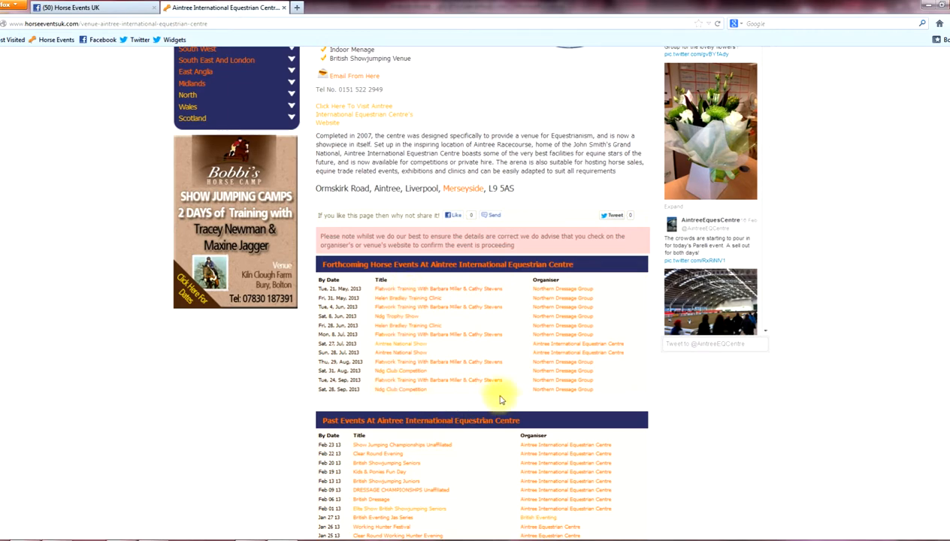
scroll(496, 389, "down", 2)
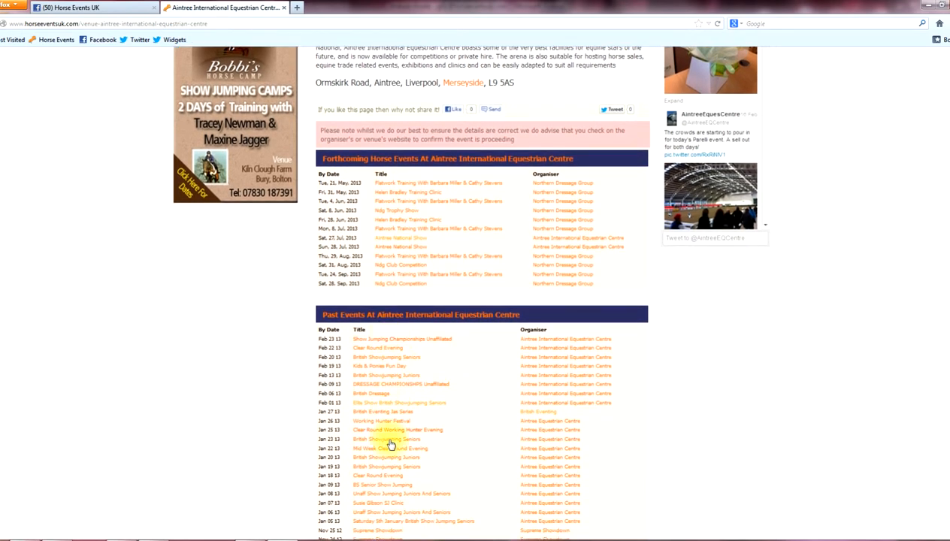
scroll(475, 436, "up", 2)
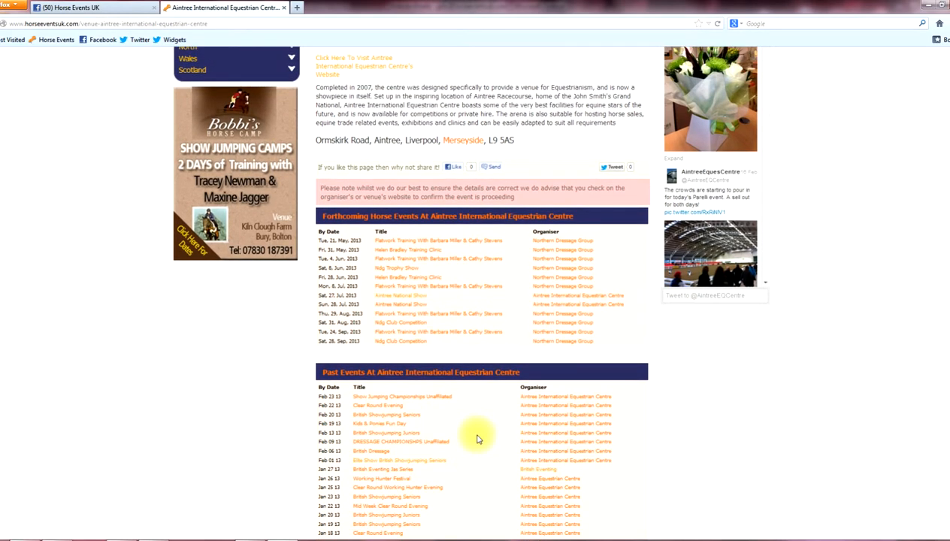
scroll(476, 438, "up", 2)
scroll(382, 329, "up", 3)
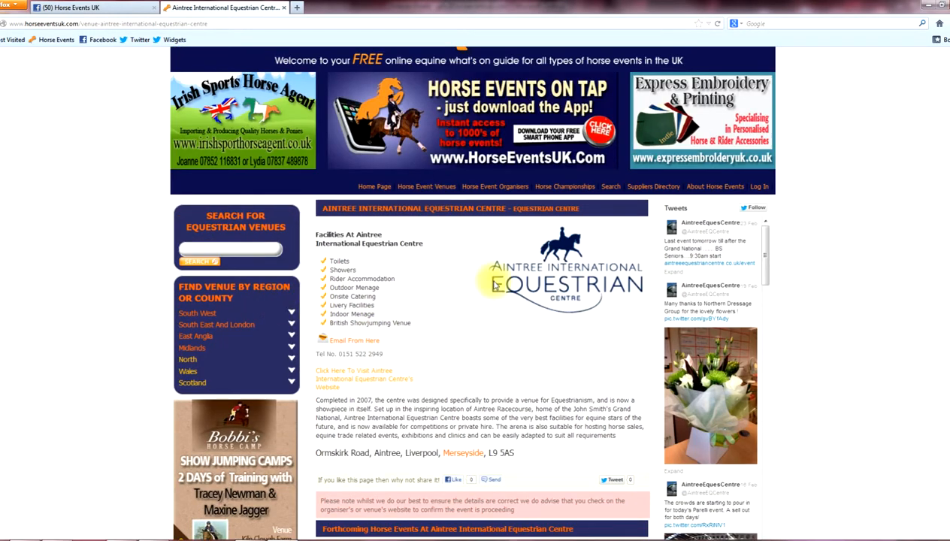
left_click(381, 189)
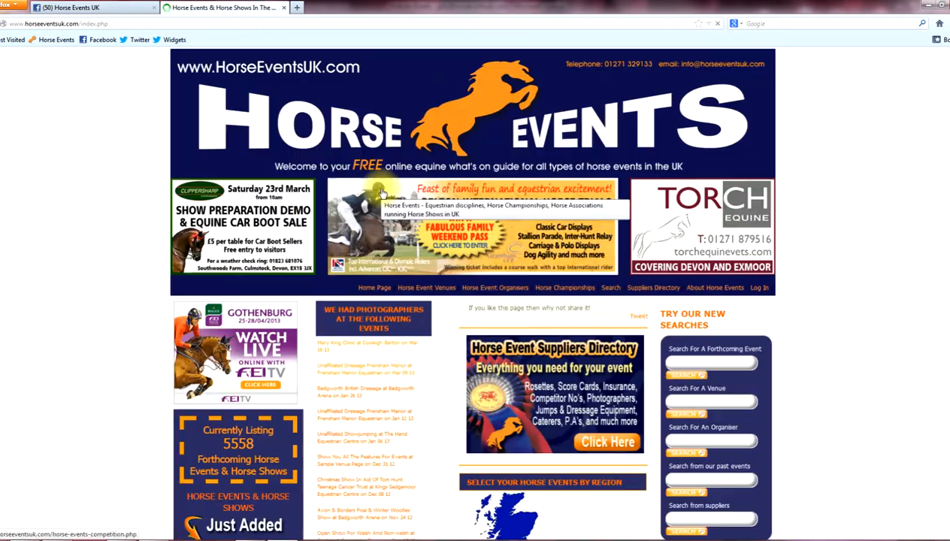
Open the South West horse events listings from the home page map and scroll through them.
scroll(502, 412, "down", 2)
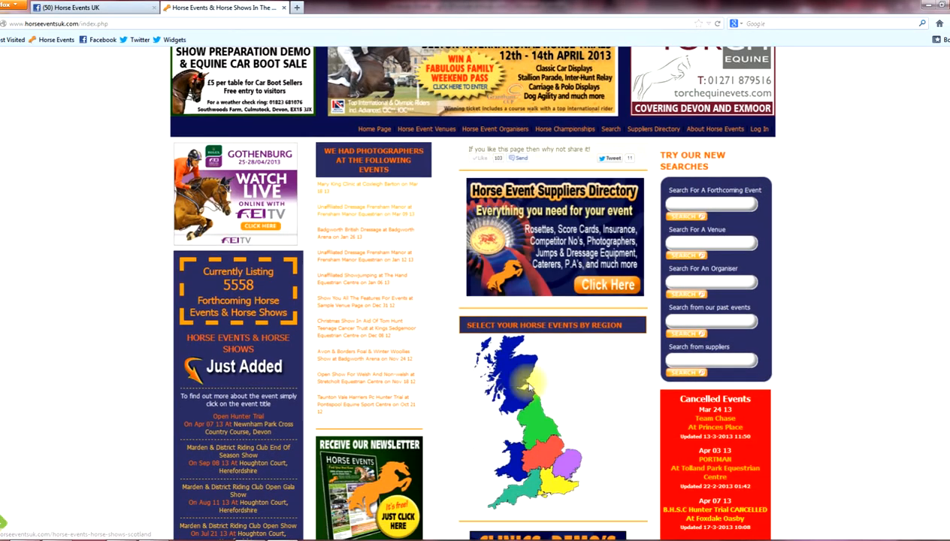
left_click(531, 492)
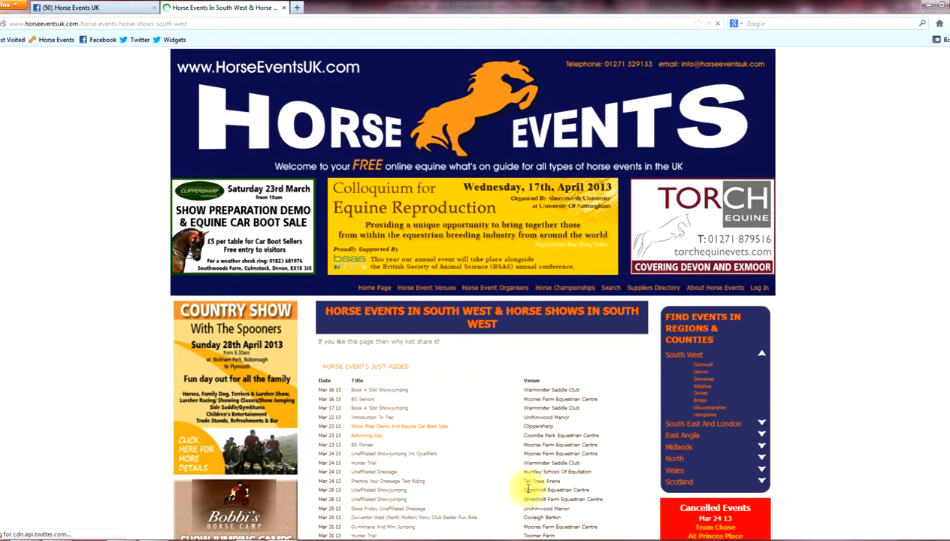
scroll(494, 481, "down", 3)
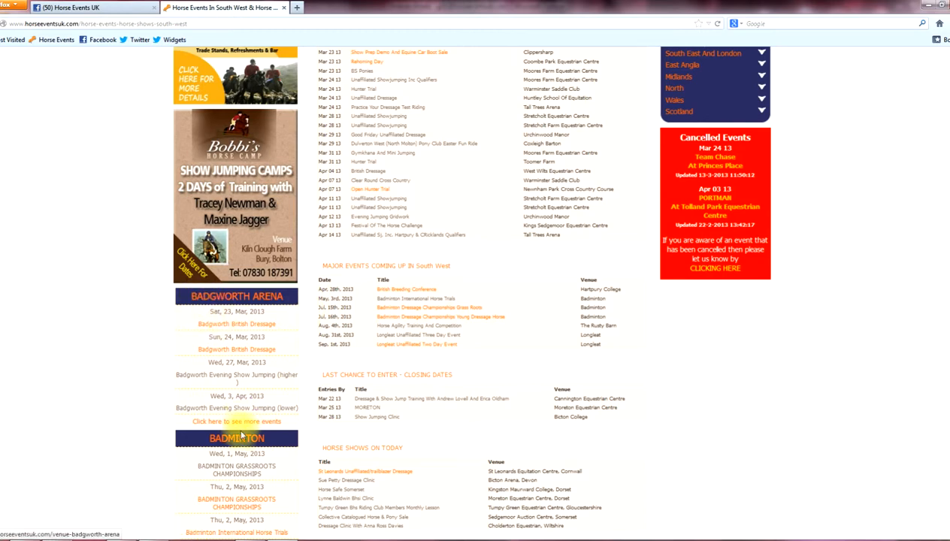
scroll(238, 444, "down", 1)
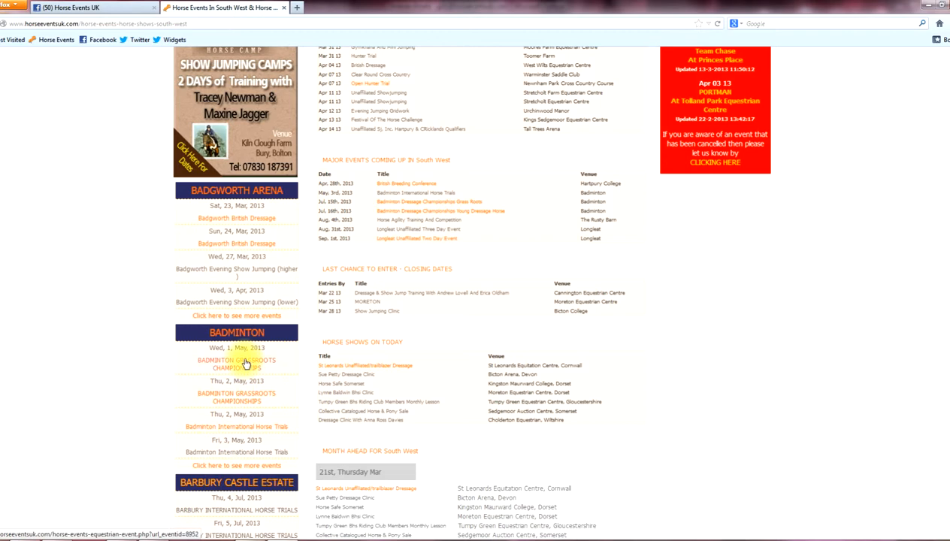
scroll(235, 449, "down", 1)
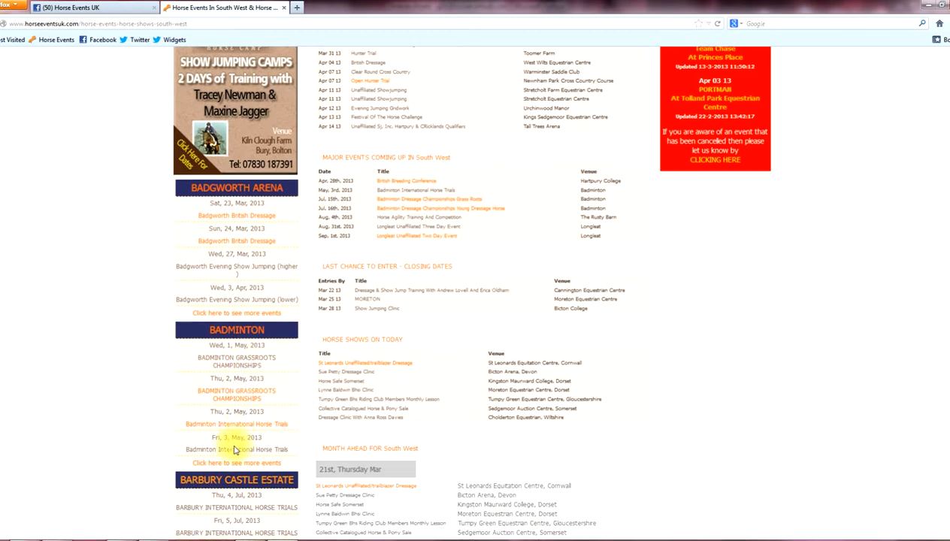
scroll(235, 446, "down", 3)
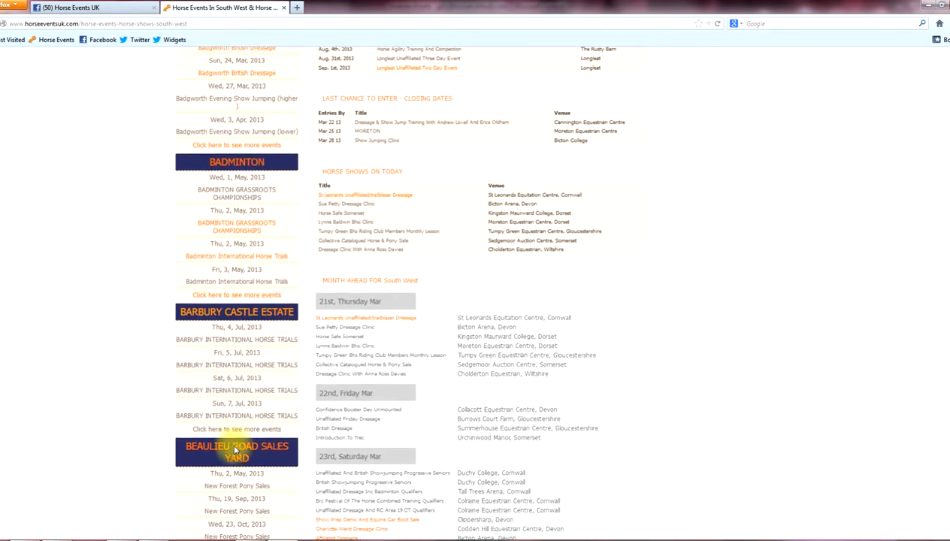
scroll(239, 410, "down", 2)
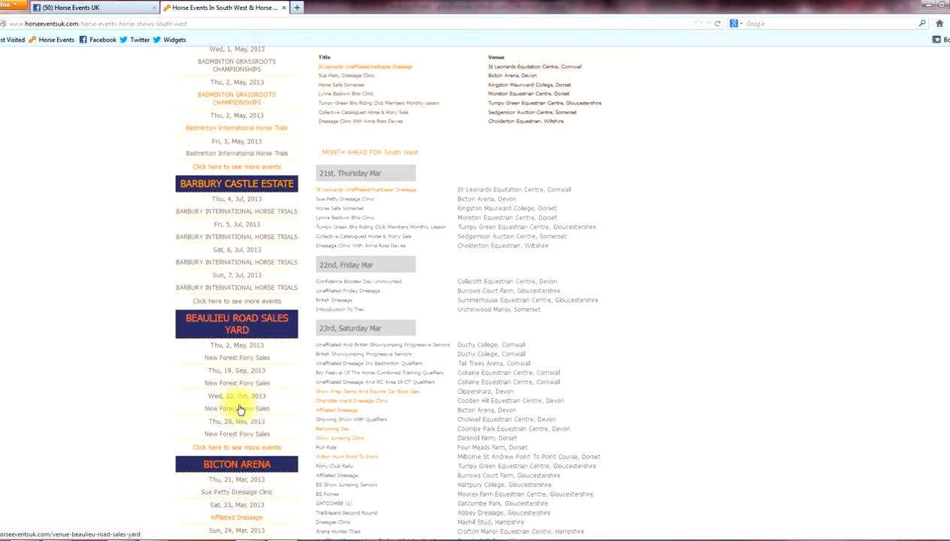
scroll(238, 404, "down", 2)
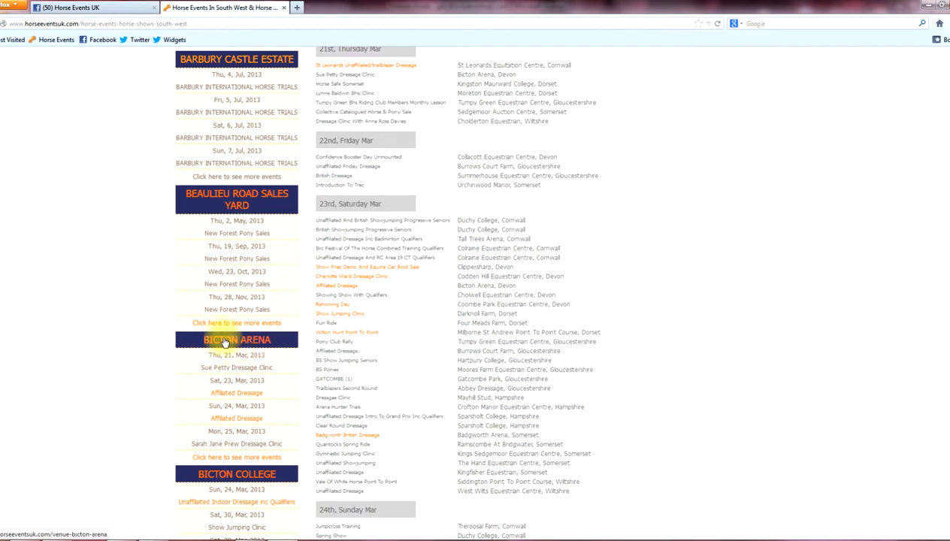
Browse the remaining South West listings and go to the Cornwall events page.
scroll(206, 343, "down", 3)
scroll(206, 344, "down", 5)
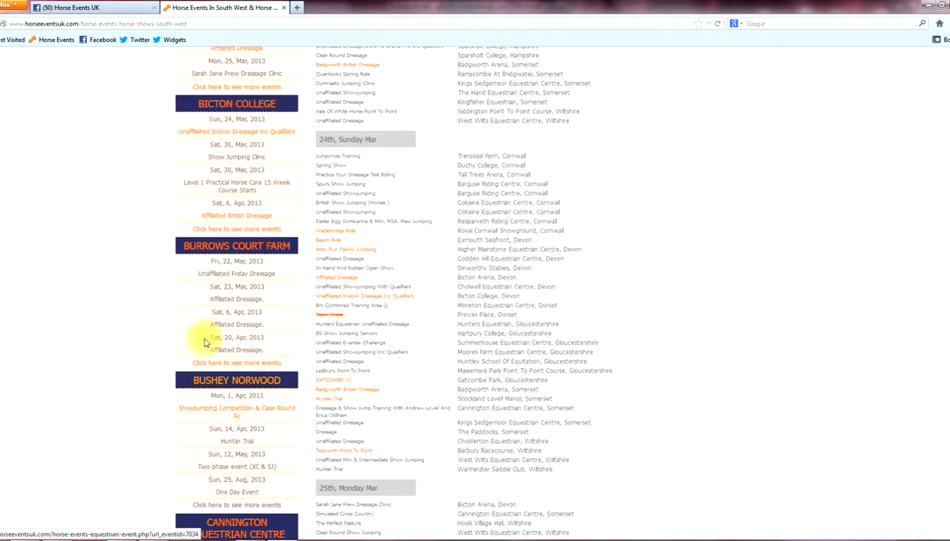
scroll(206, 344, "down", 3)
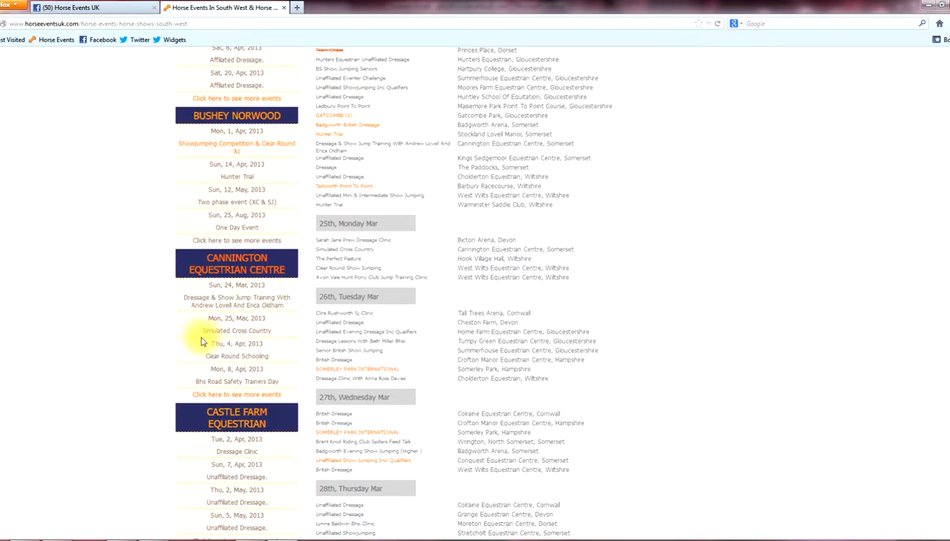
scroll(472, 294, "up", 20)
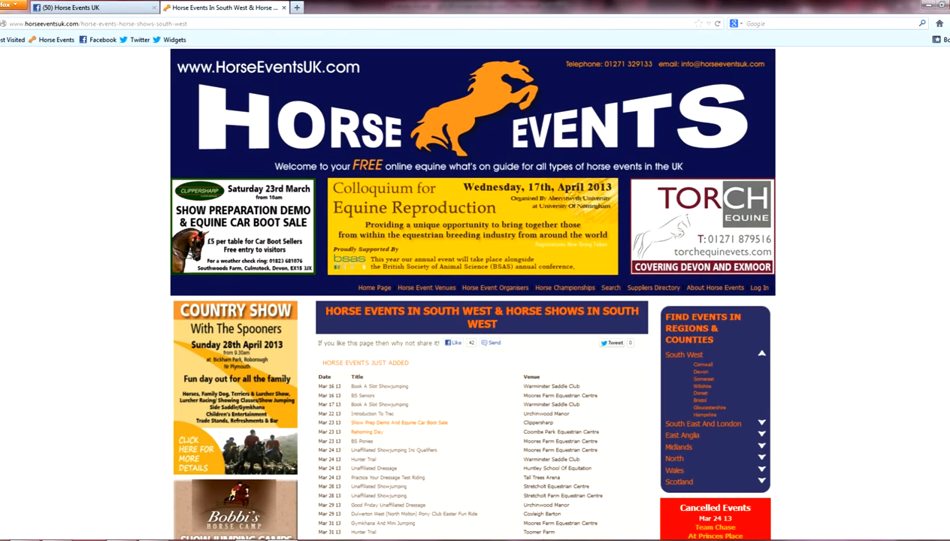
left_click(701, 367)
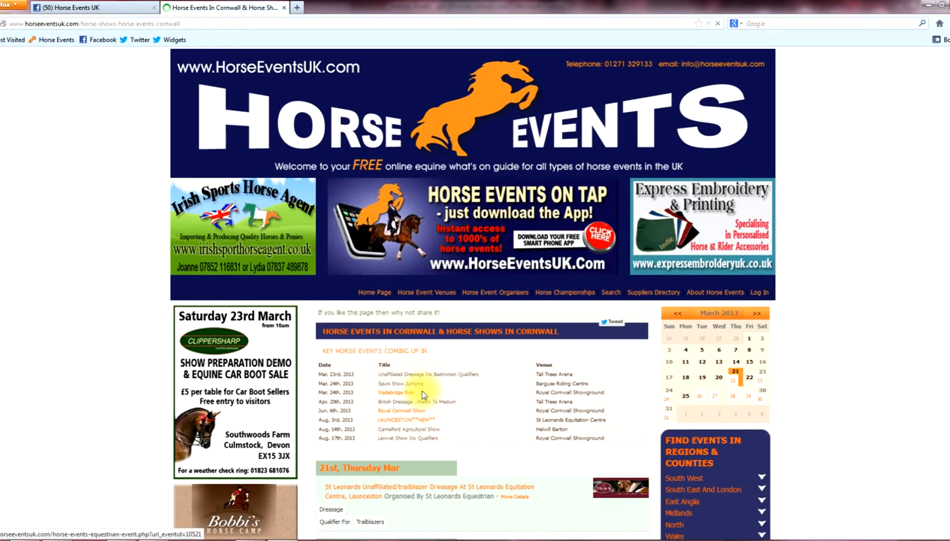
Open the Barguse Riding Centre venue page from the Cornwall sidebar.
scroll(421, 394, "down", 10)
scroll(423, 391, "down", 10)
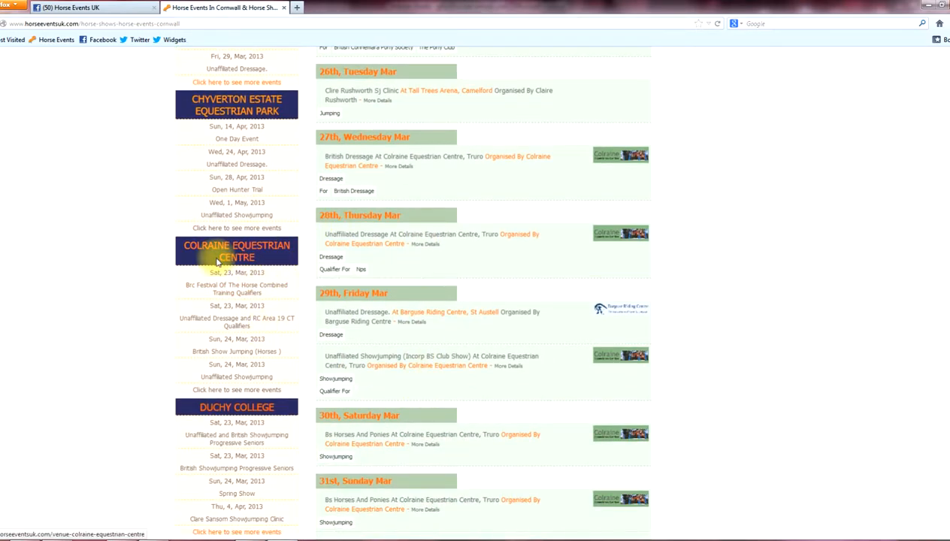
scroll(304, 297, "up", 1)
scroll(306, 287, "up", 5)
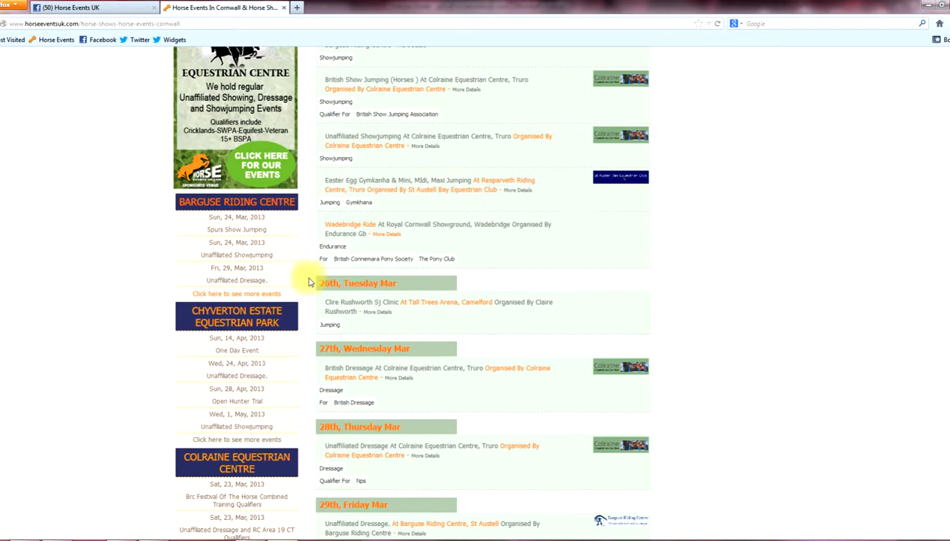
left_click(243, 204)
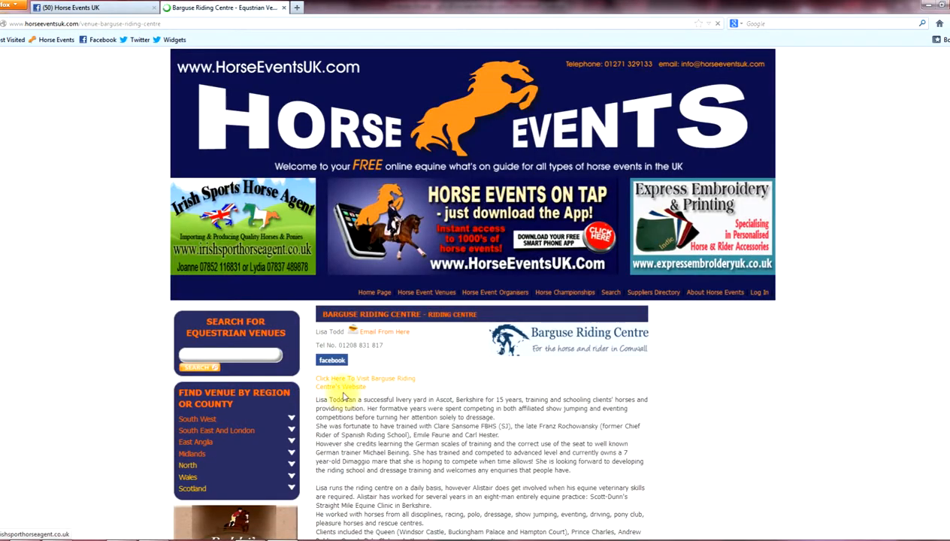
Select the opening lines of the Barguse Riding Centre description.
scroll(333, 382, "down", 3)
scroll(387, 496, "down", 4)
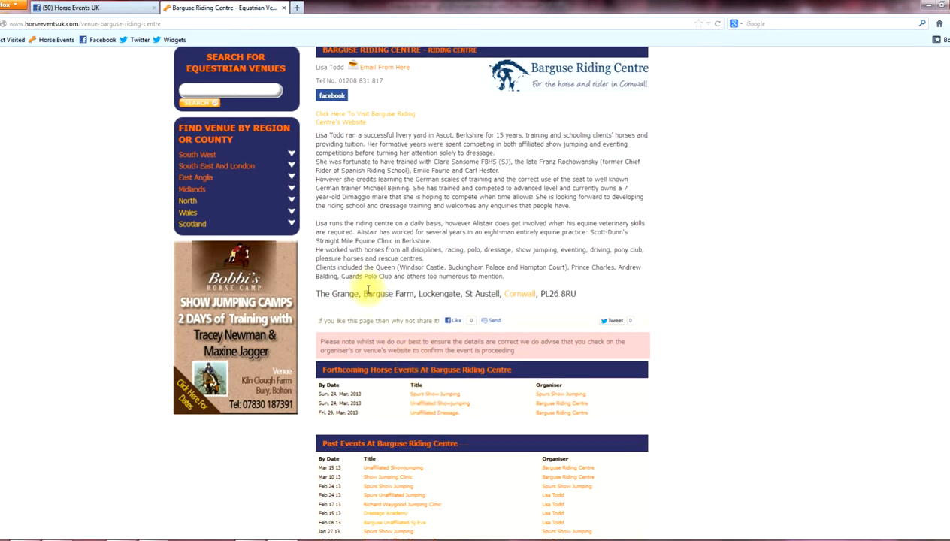
scroll(369, 290, "up", 5)
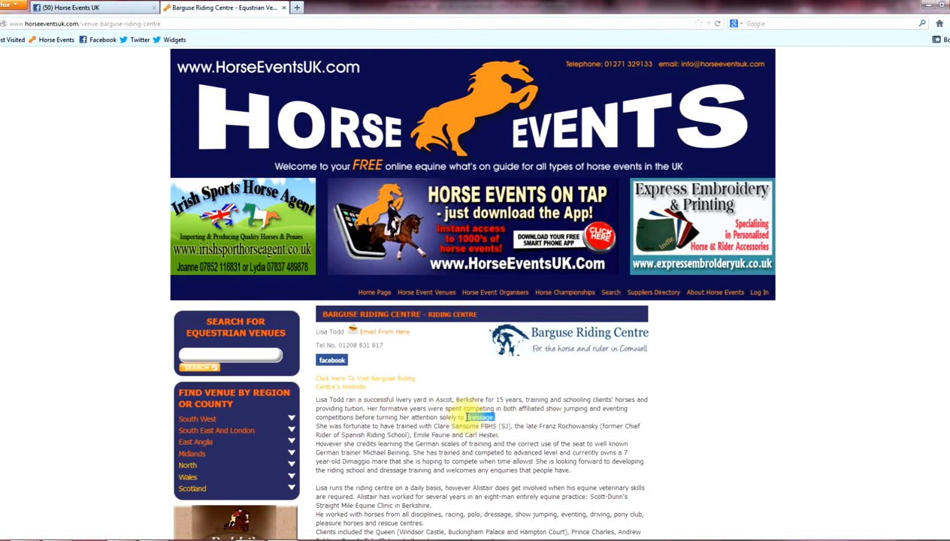
left_click_drag(467, 416, 328, 402)
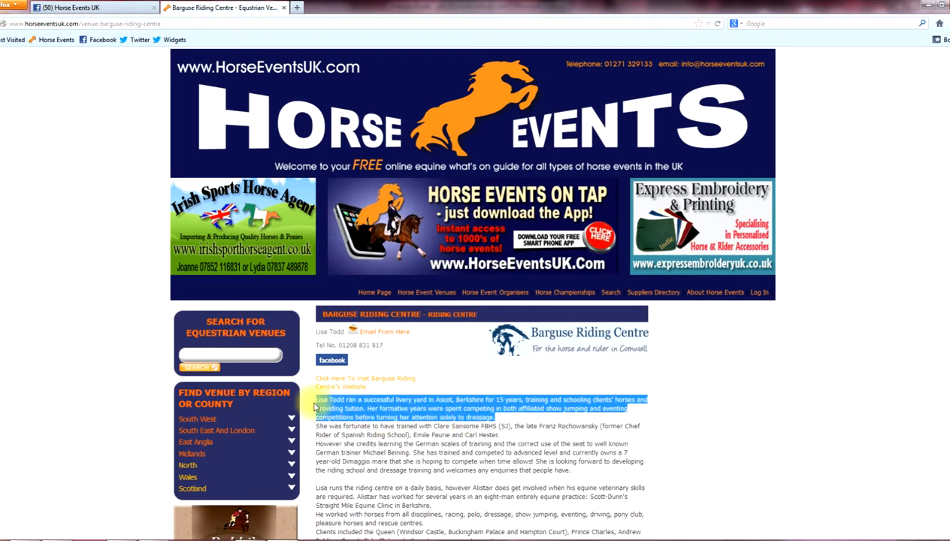